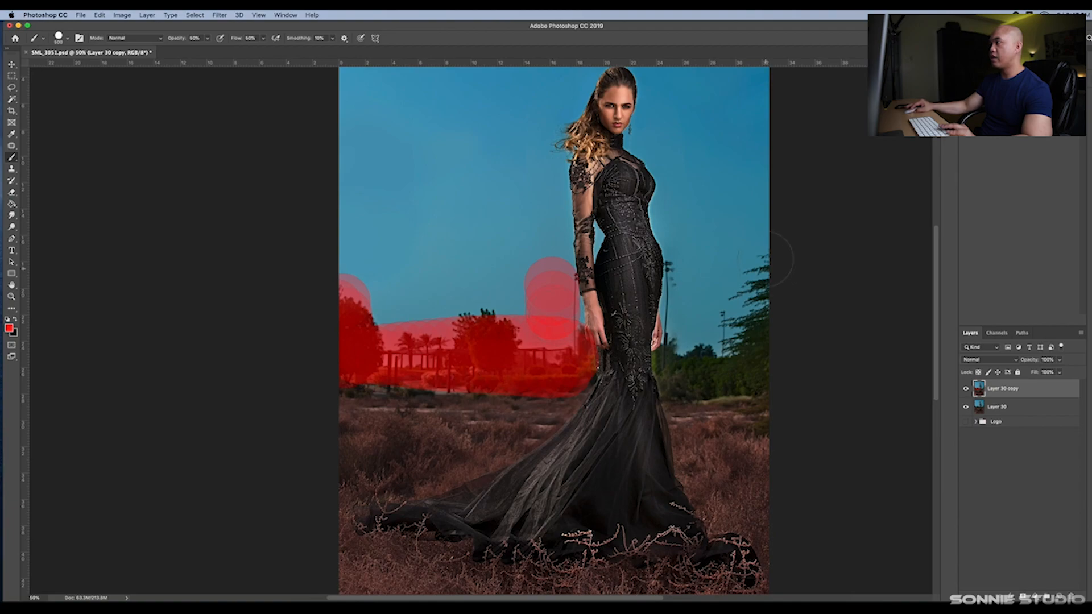
Paint red over the pole and trees on the model's right side, and undo all red brush marks on the photo.
mouse_move(766, 258)
mouse_down()
mouse_move(691, 264)
mouse_move(686, 343)
mouse_up()
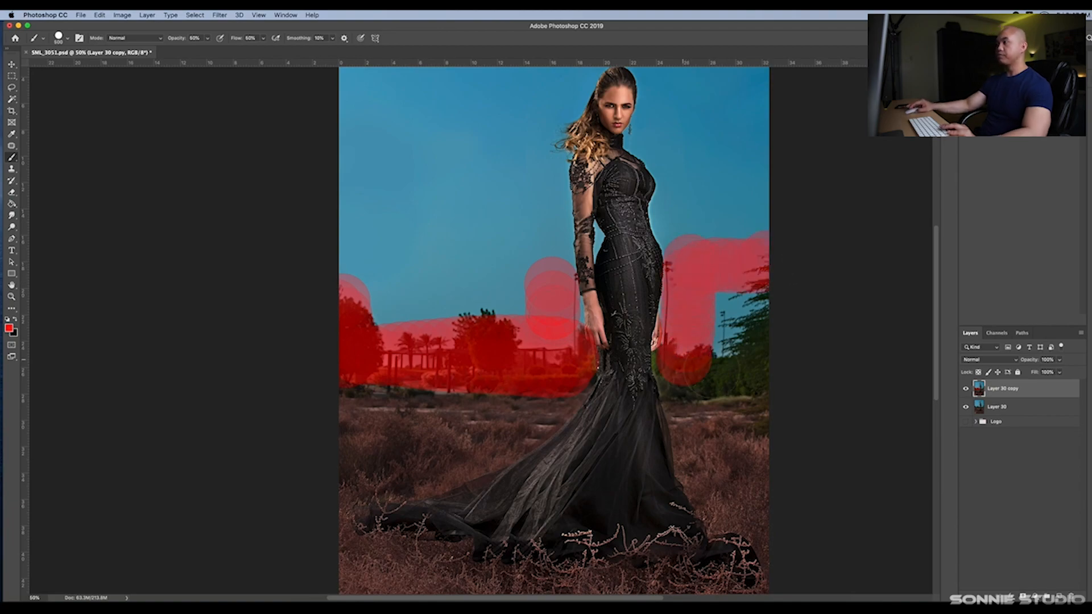
key(super+z)
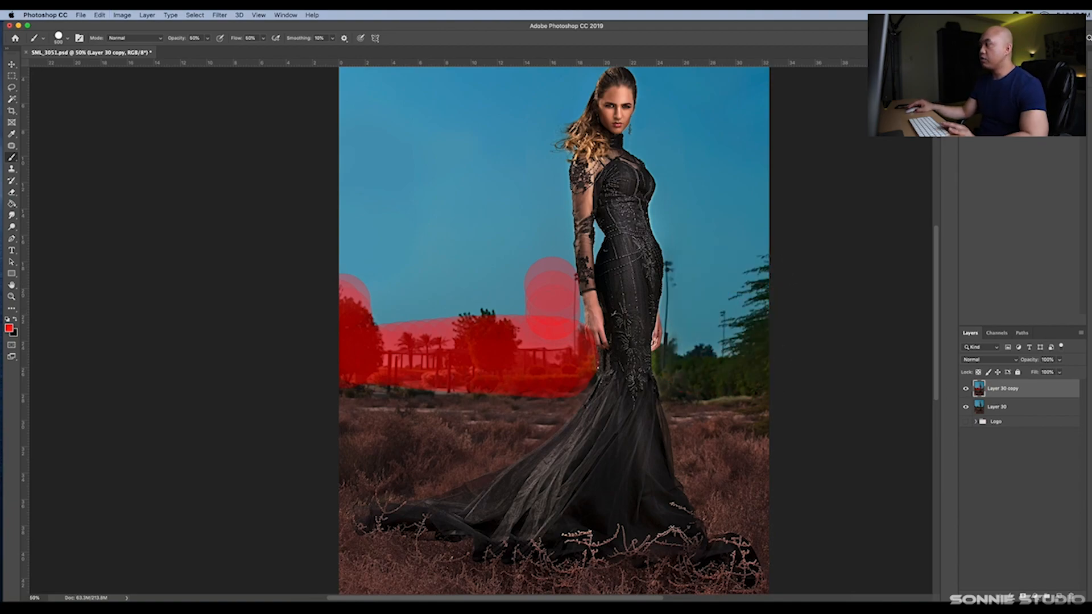
key(super+z)
key(super+z)
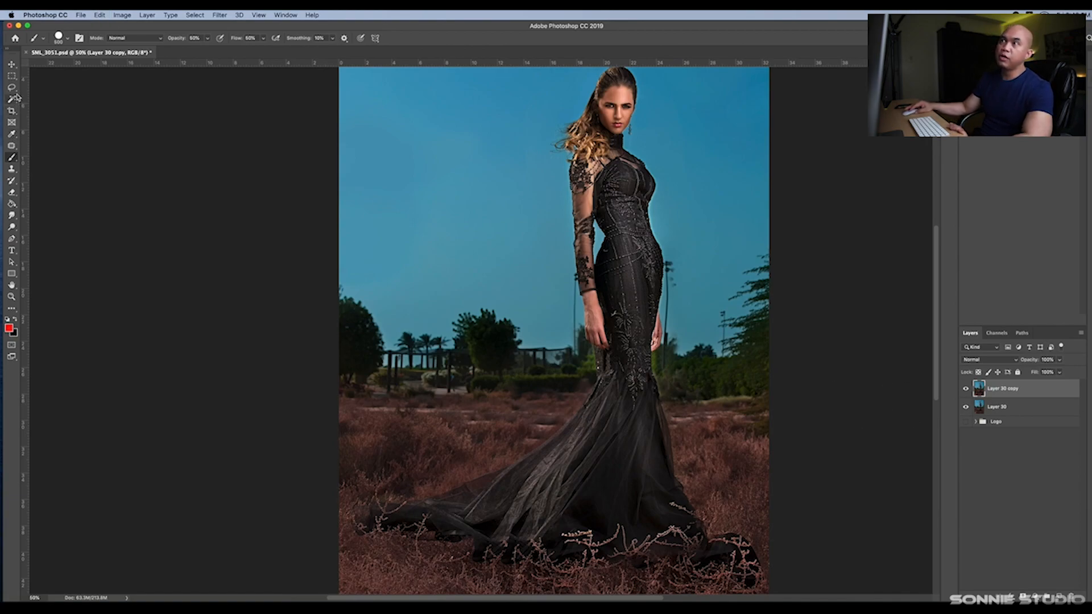
click(100, 15)
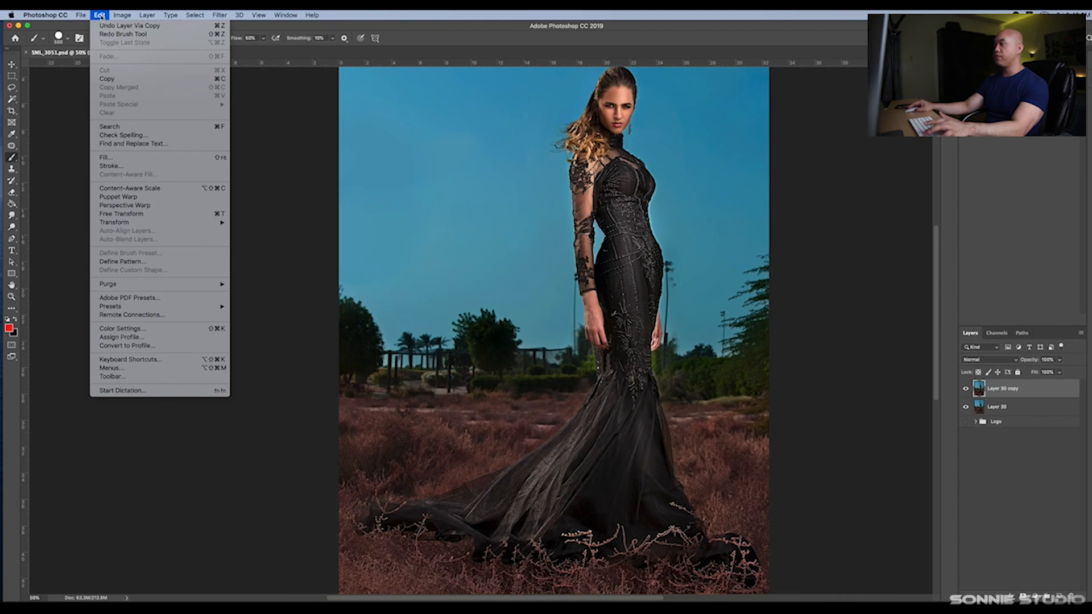
click(101, 17)
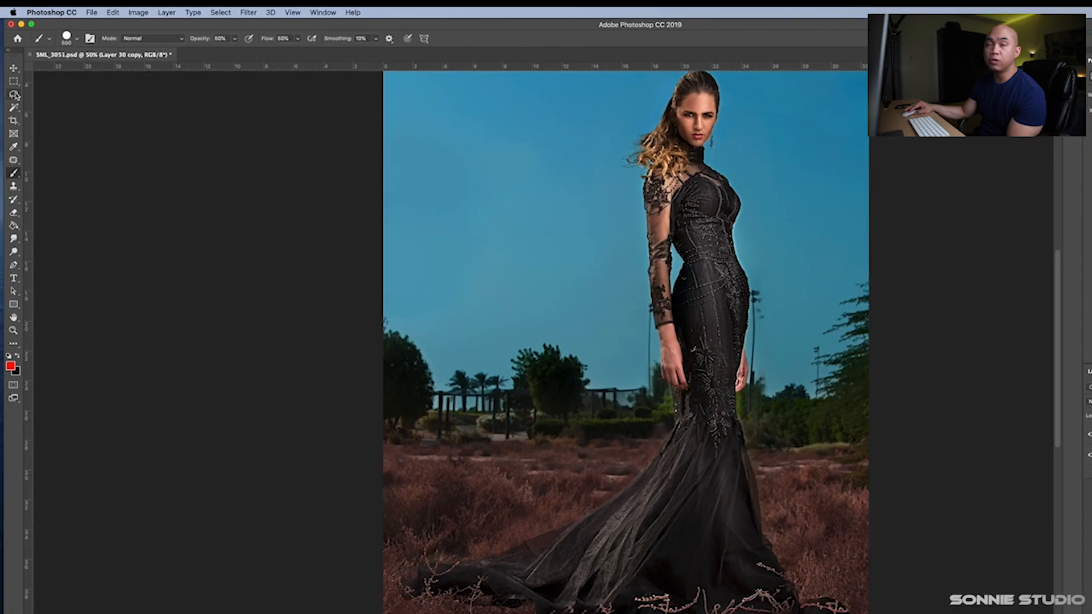
Lasso the trees, pergola and a strip of sky left of the model, following the horizon and her arm.
click(12, 87)
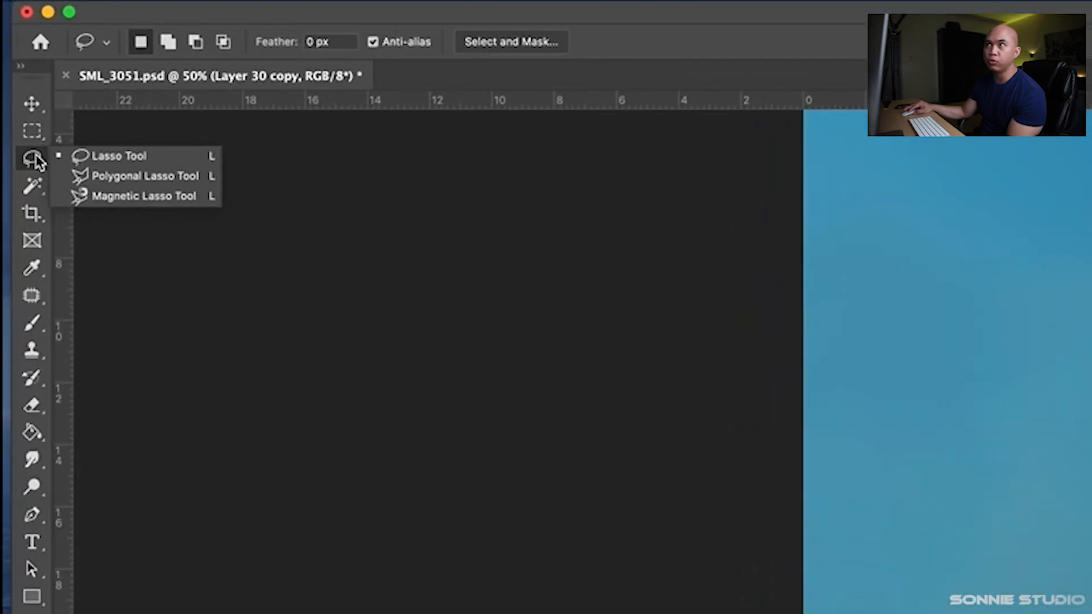
click(168, 160)
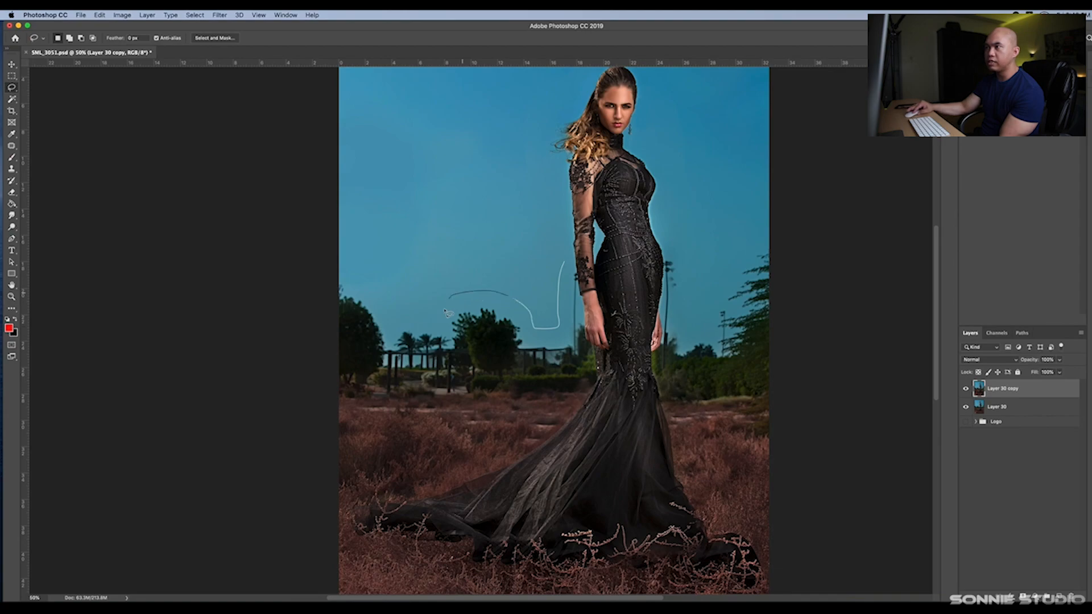
drag(302, 380, 348, 414)
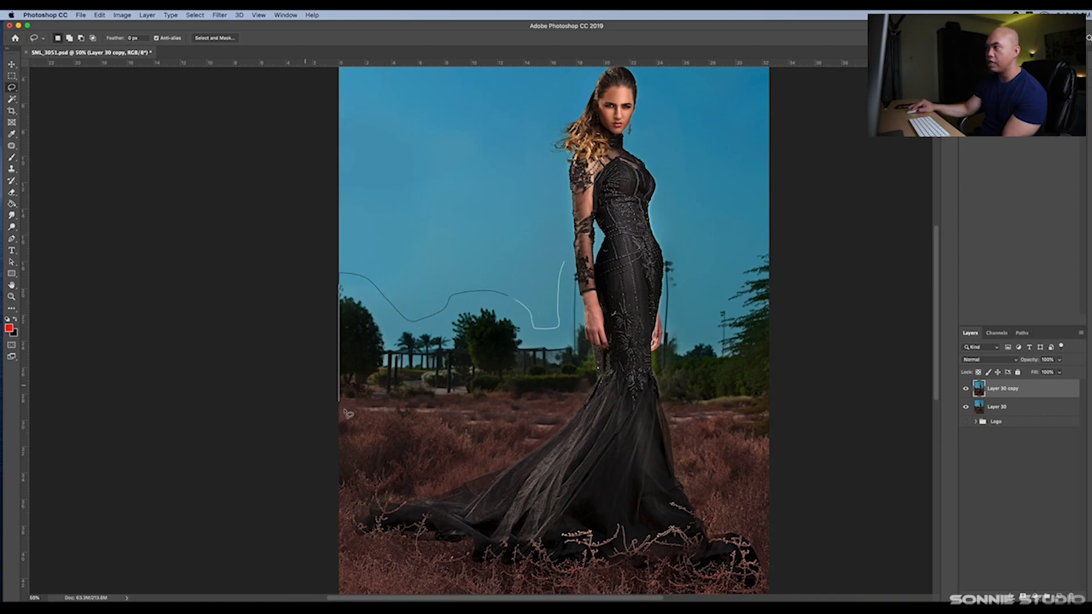
mouse_move(415, 416)
mouse_down()
mouse_move(597, 397)
mouse_move(611, 381)
mouse_move(603, 349)
mouse_up()
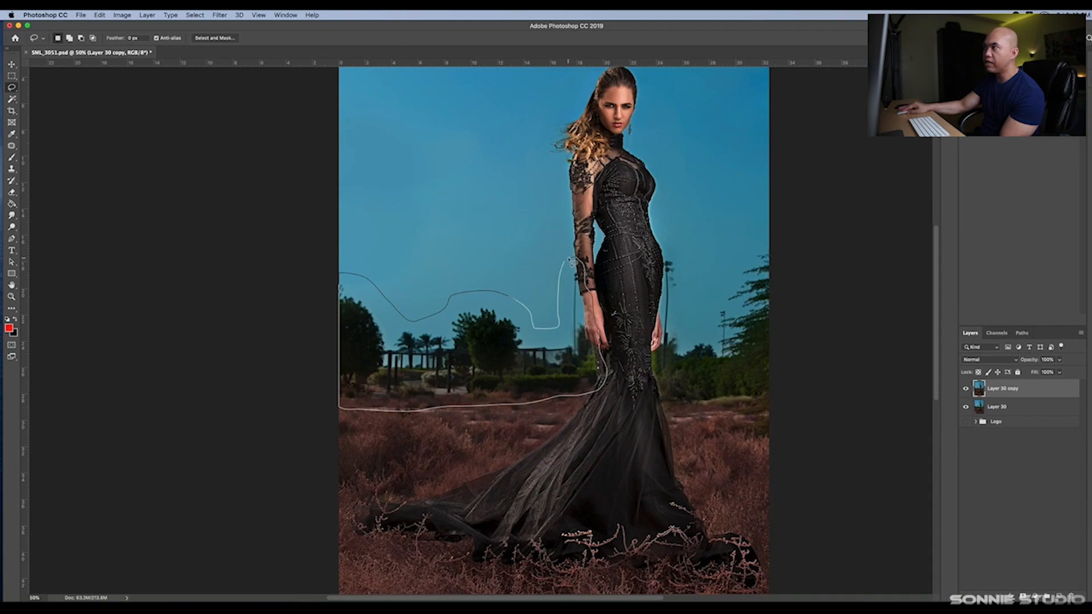
drag(340, 407, 341, 408)
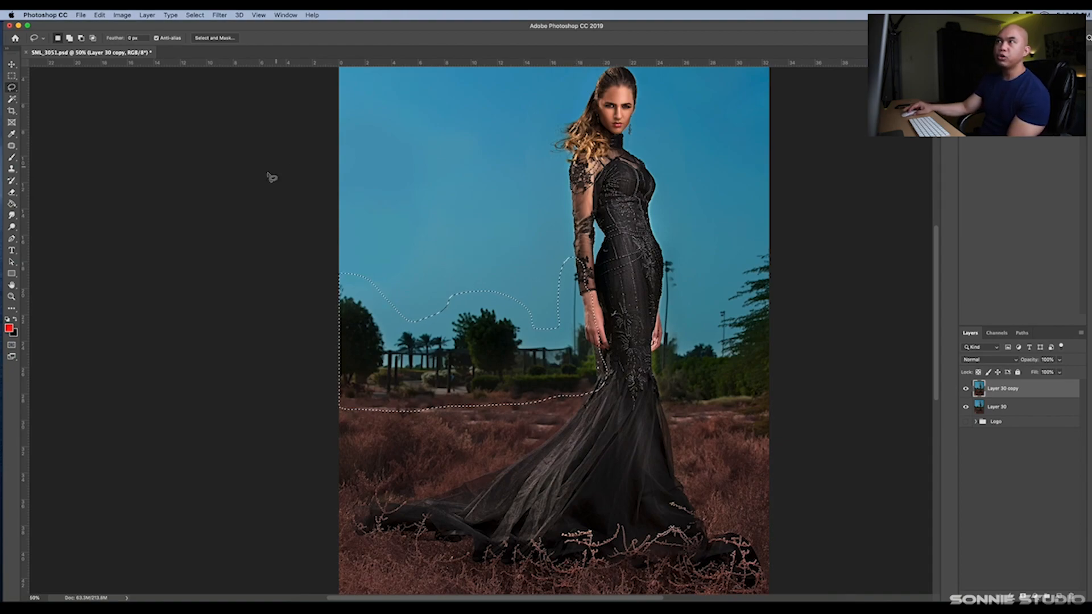
Start Content-Aware Fill on the lassoed background with the whole photo in view.
click(101, 15)
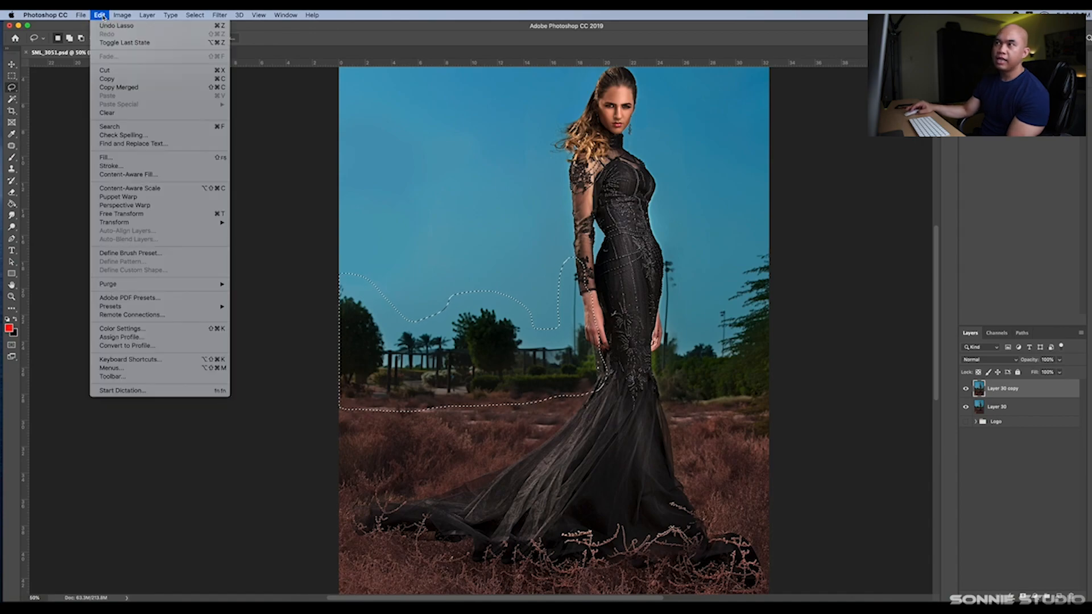
click(149, 175)
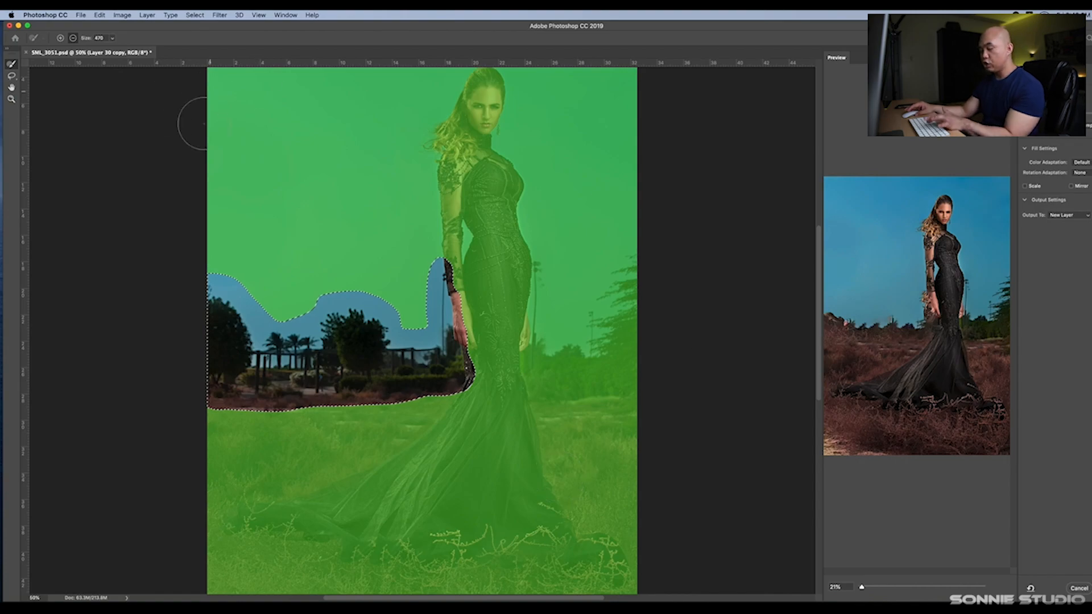
key(h)
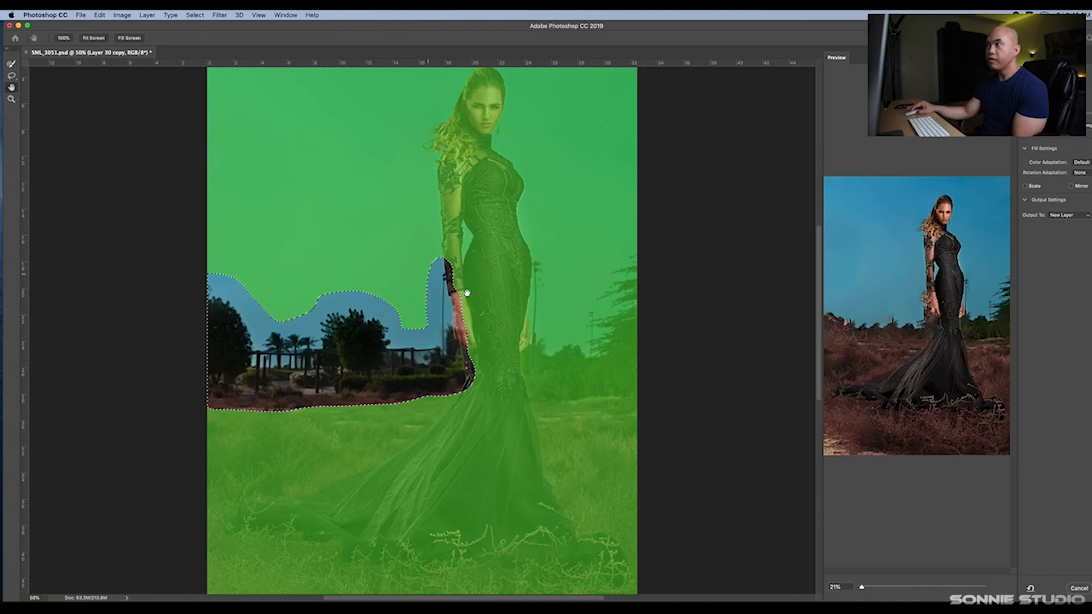
key(super+minus)
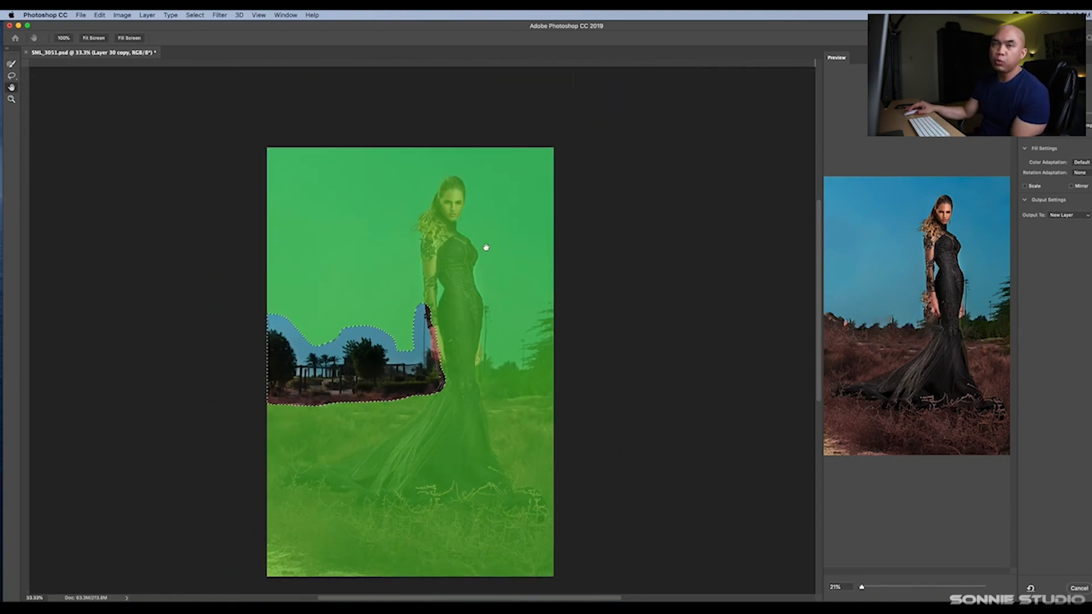
drag(486, 247, 543, 202)
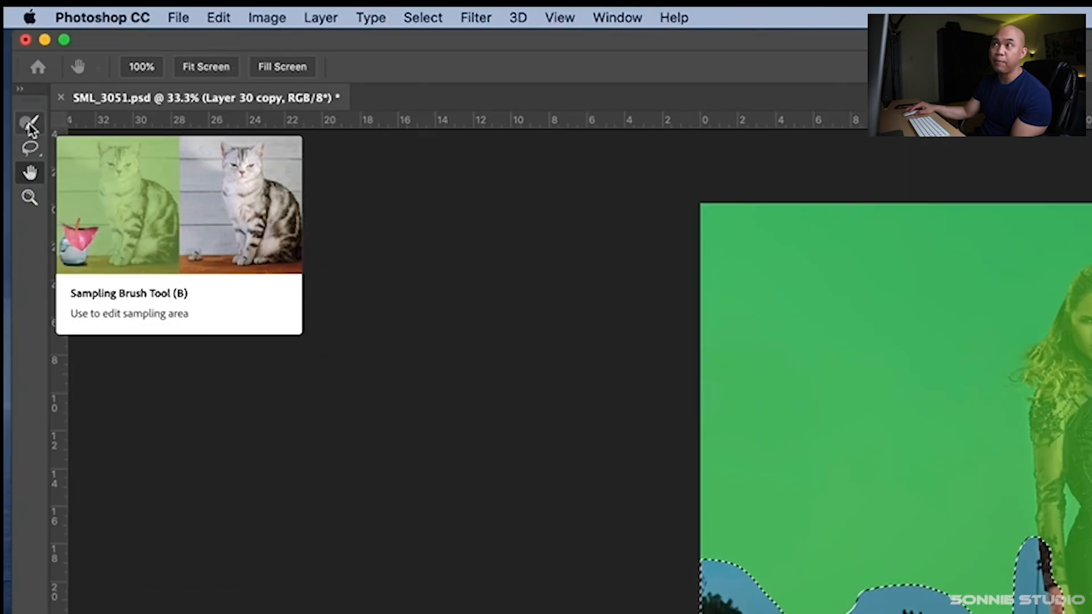
With the Sampling Brush at size 1300, exclude the model, ground and right-hand background from sampling, keeping only the sky left of her.
click(30, 123)
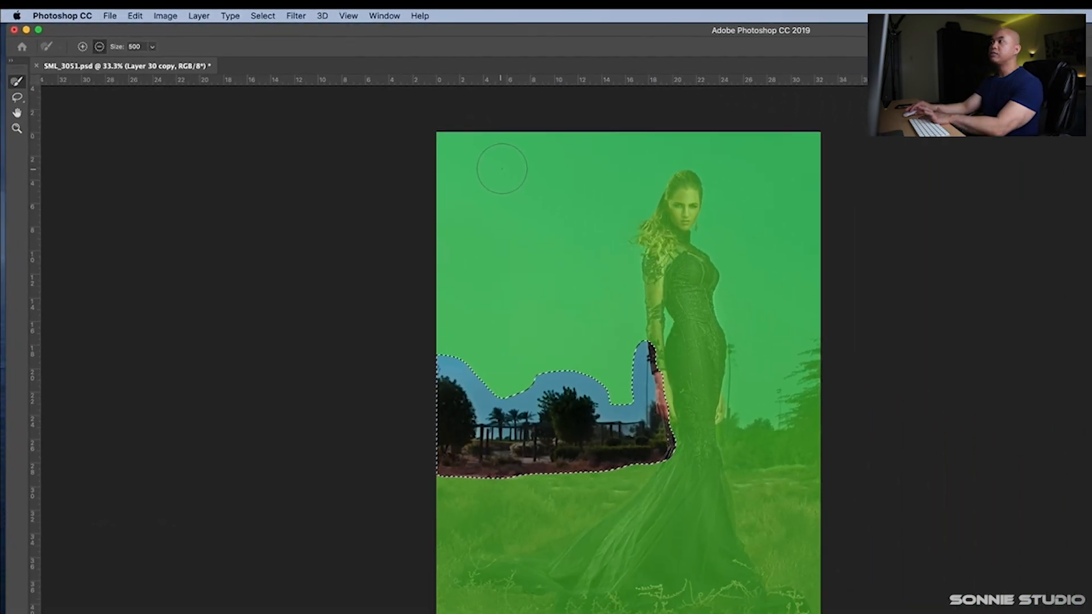
key(bracketright)
key(bracketright)
key(bracketright)
key(bracketright)
key(bracketright)
key(bracketright)
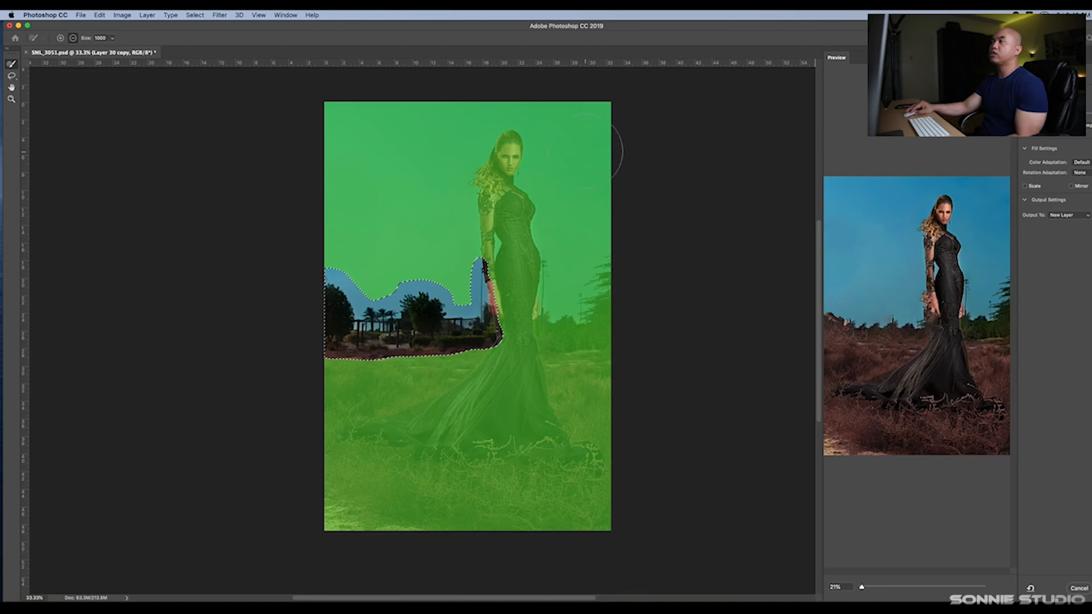
key(bracketright)
key(bracketright)
key(bracketright)
mouse_move(594, 128)
mouse_down()
mouse_move(582, 151)
mouse_move(555, 150)
mouse_move(564, 125)
mouse_move(528, 159)
mouse_move(519, 219)
mouse_move(522, 157)
mouse_move(504, 234)
mouse_move(615, 243)
mouse_move(597, 312)
mouse_move(586, 251)
mouse_move(557, 320)
mouse_move(539, 332)
mouse_move(483, 357)
mouse_move(338, 372)
mouse_move(349, 483)
mouse_up()
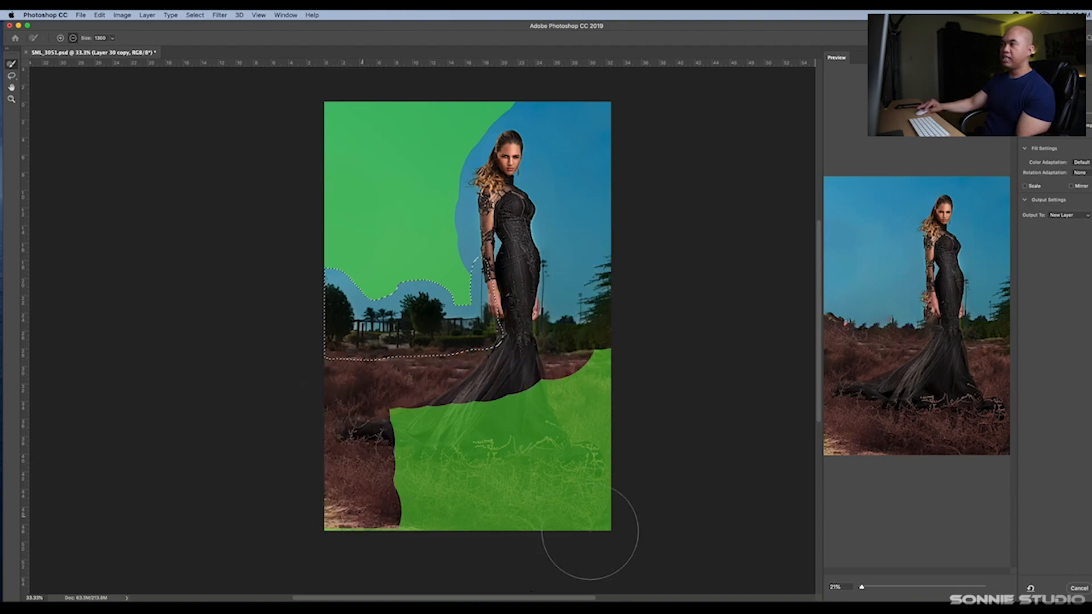
mouse_move(590, 532)
mouse_down()
mouse_move(610, 341)
mouse_move(430, 415)
mouse_move(435, 448)
mouse_move(520, 506)
mouse_move(570, 491)
mouse_move(561, 459)
mouse_move(437, 390)
mouse_move(399, 389)
mouse_move(443, 431)
mouse_move(509, 440)
mouse_up()
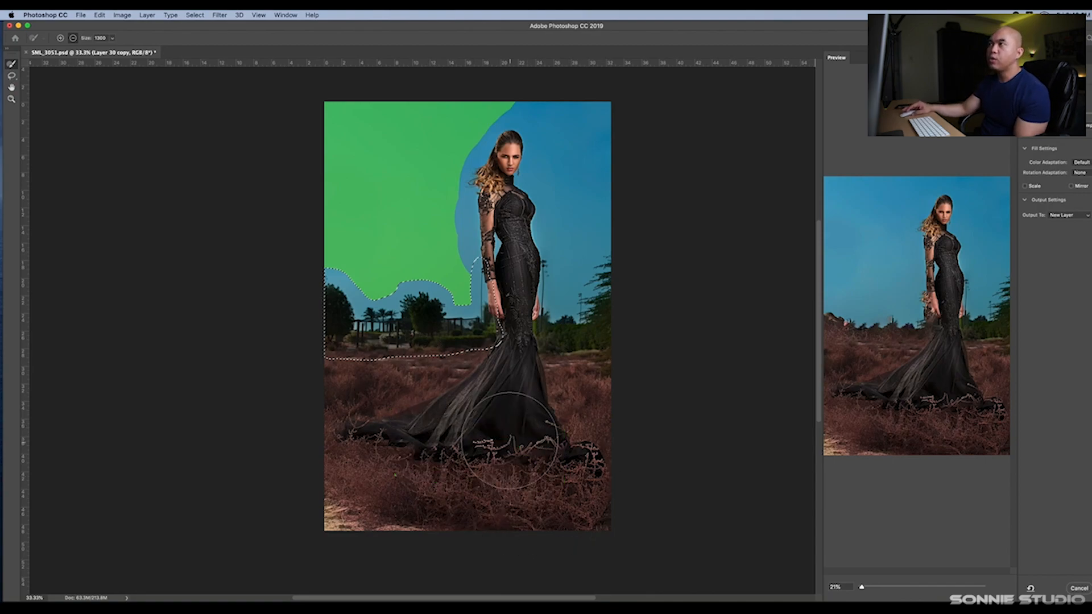
click(524, 113)
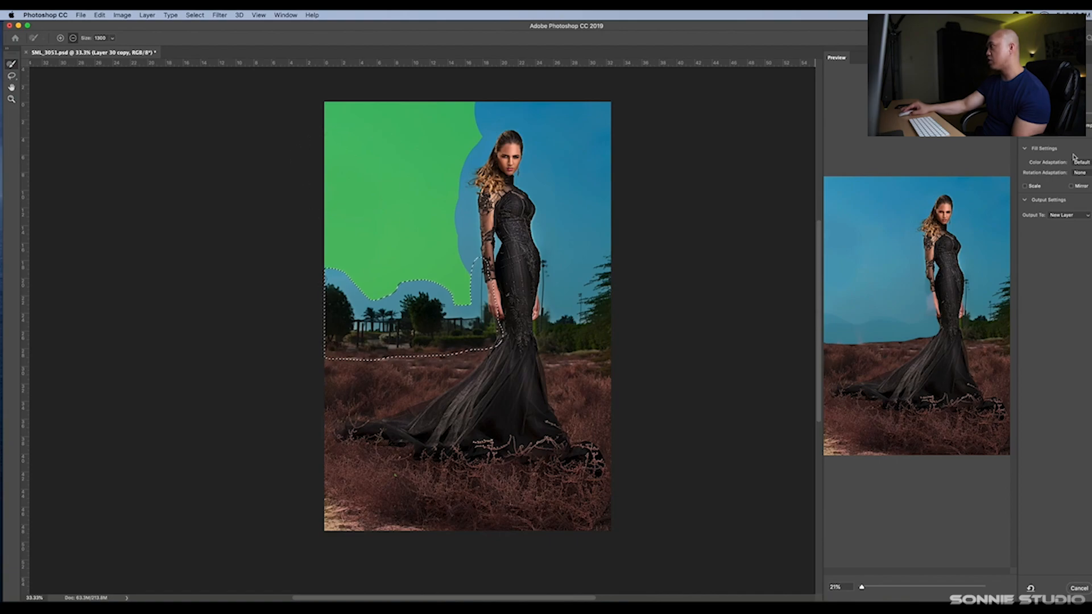
click(1043, 125)
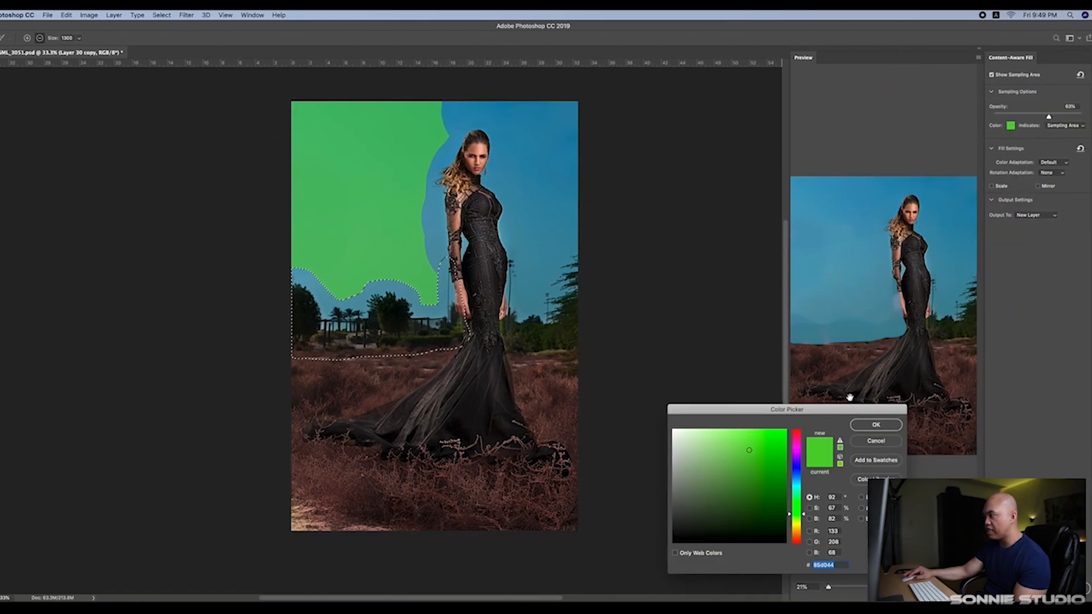
click(796, 430)
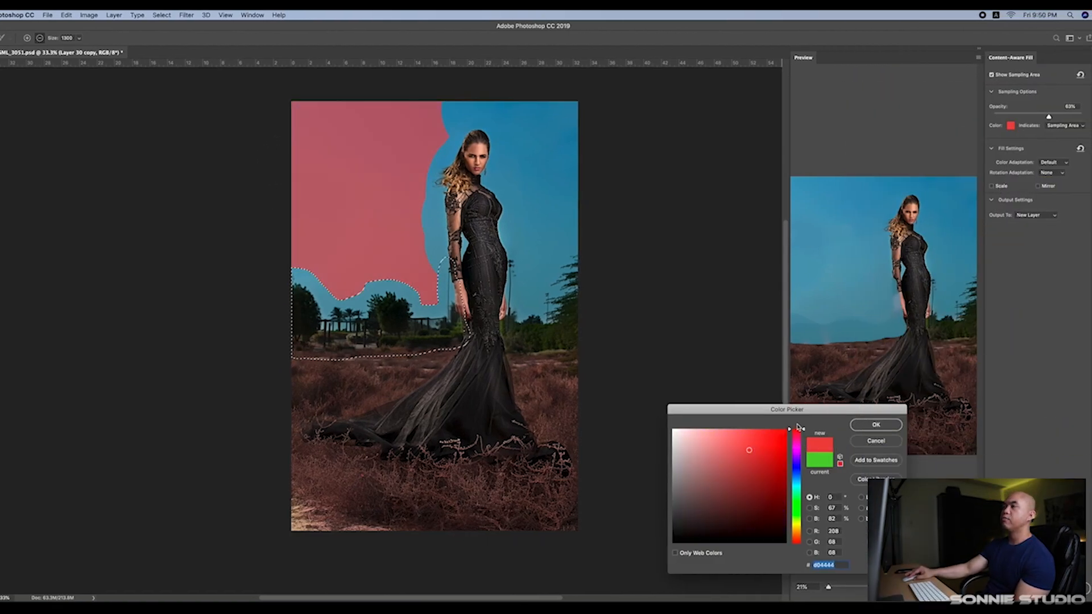
click(796, 469)
click(796, 508)
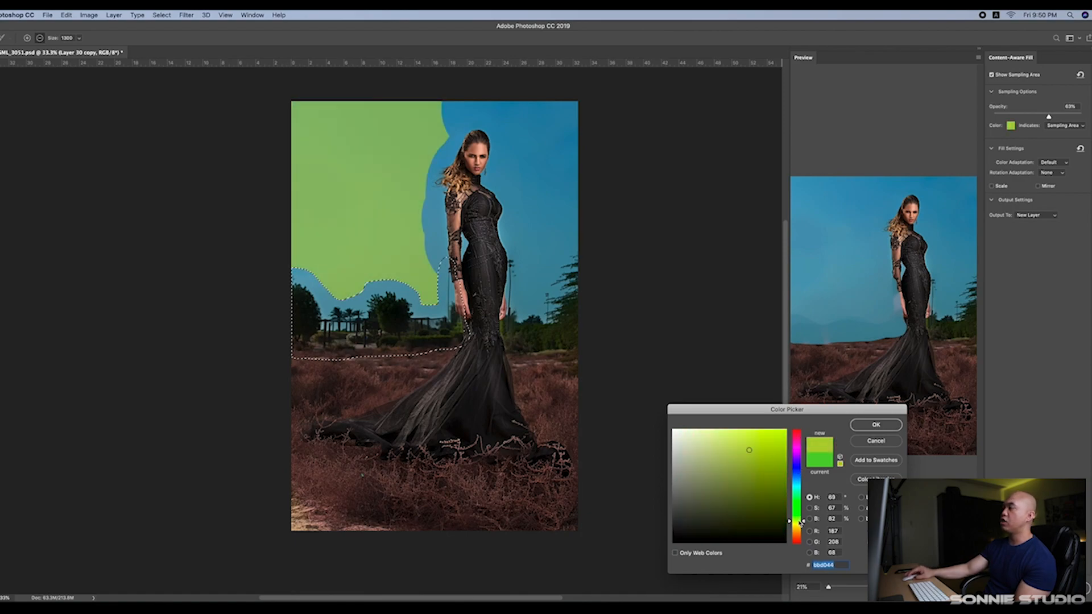
click(797, 483)
click(876, 441)
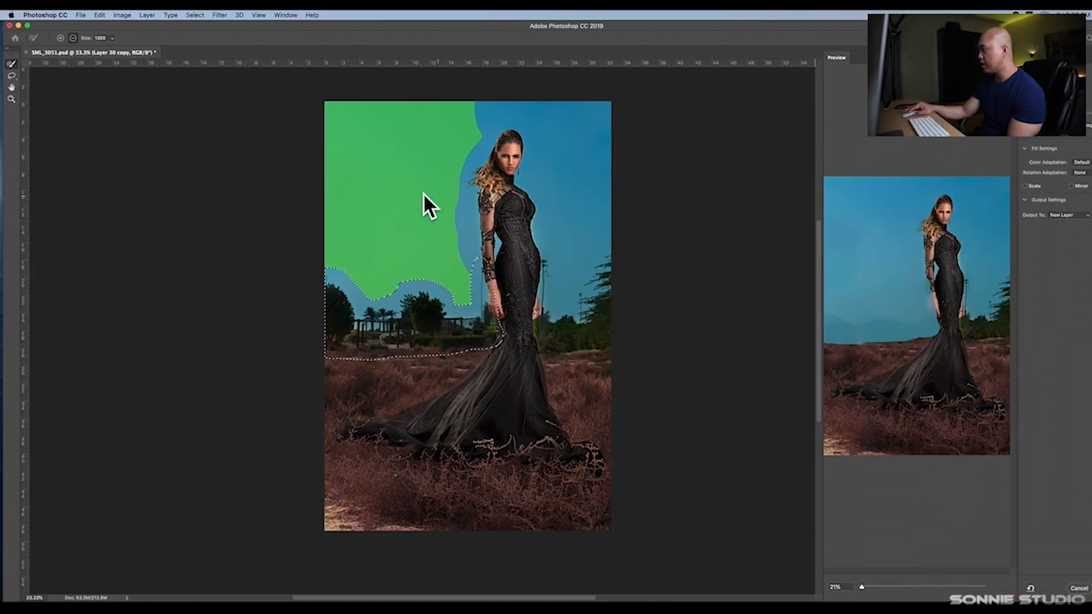
Apply the Content-Aware Fill to a new layer and clear the selection.
click(1091, 588)
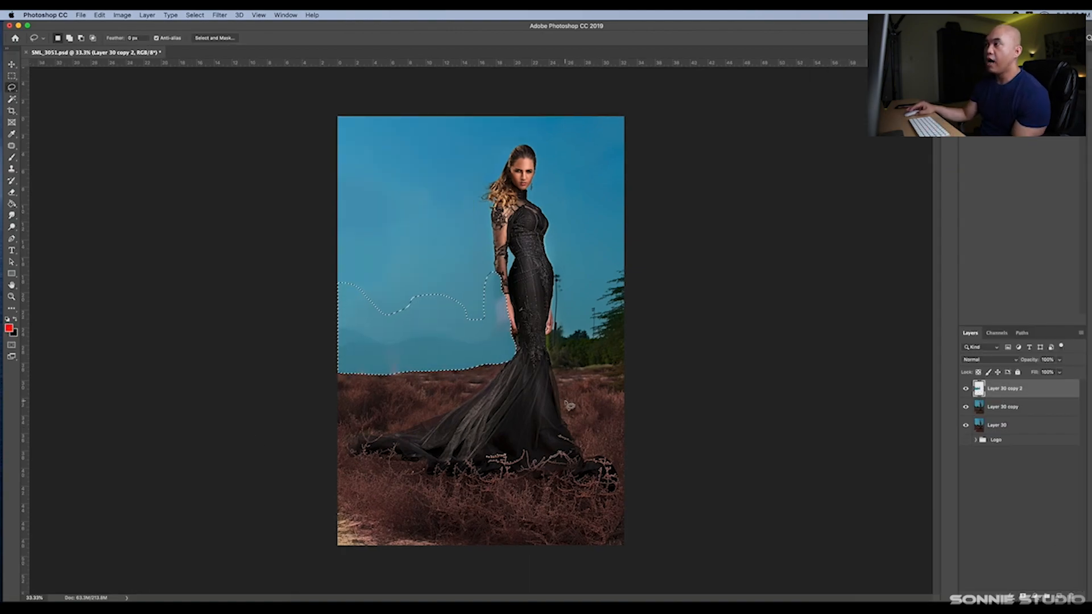
key(super+d)
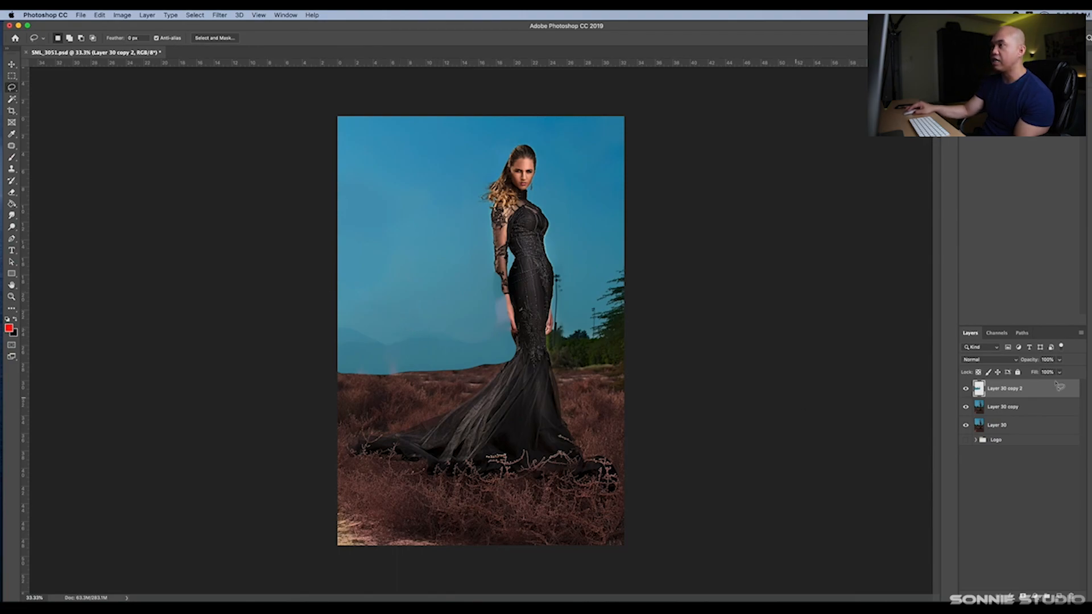
Toggle the visibility of Layer 30 copy 2 to compare before and after, and examine the fill around the model's hand.
click(967, 390)
click(967, 390)
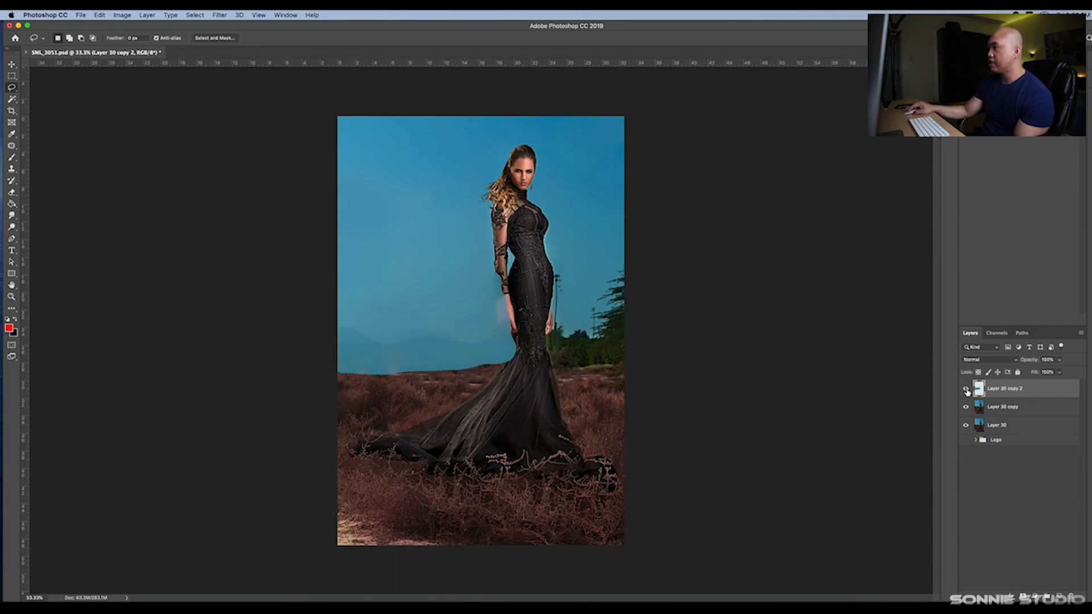
click(966, 390)
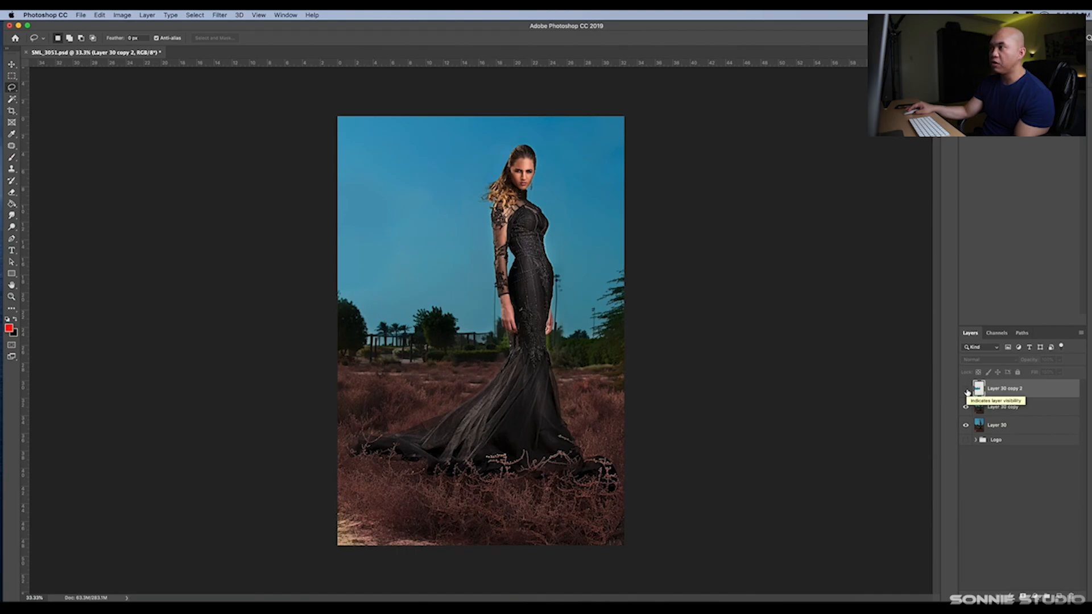
click(966, 391)
click(966, 390)
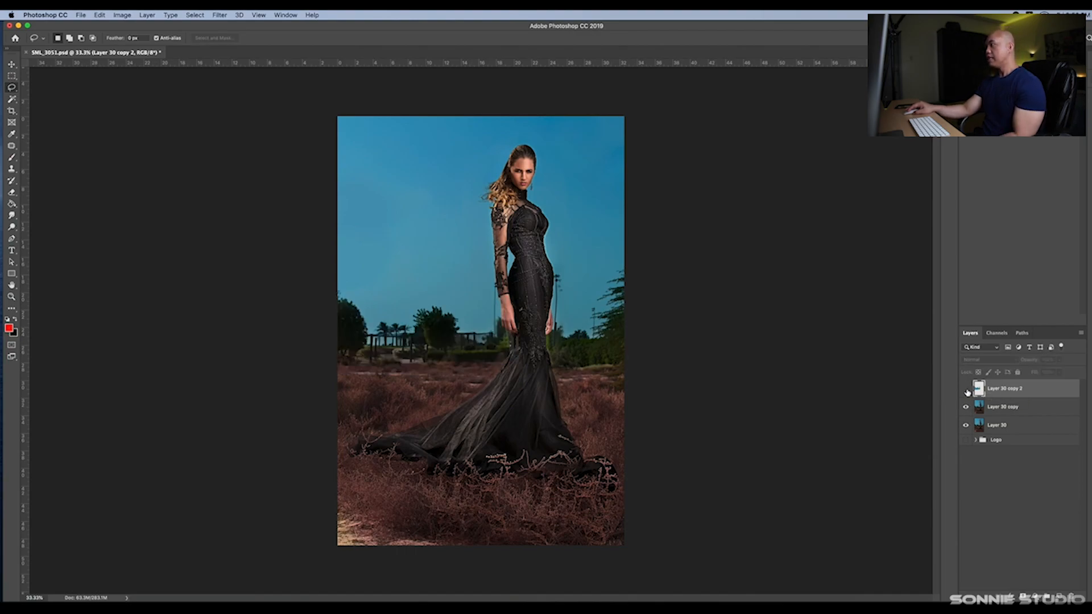
click(966, 390)
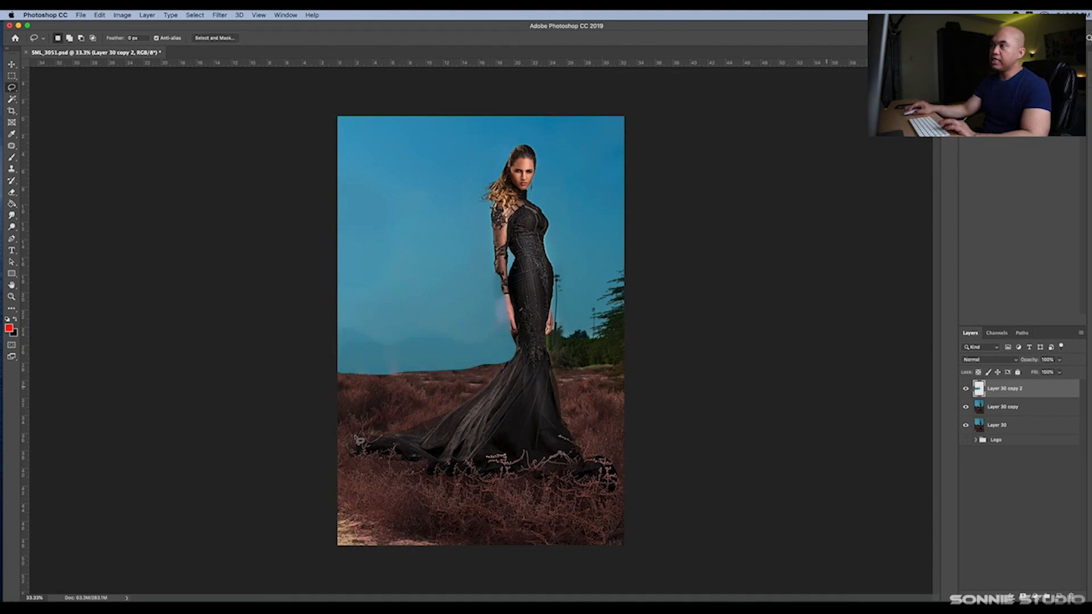
key(space)
super+click(496, 347)
super+click(527, 296)
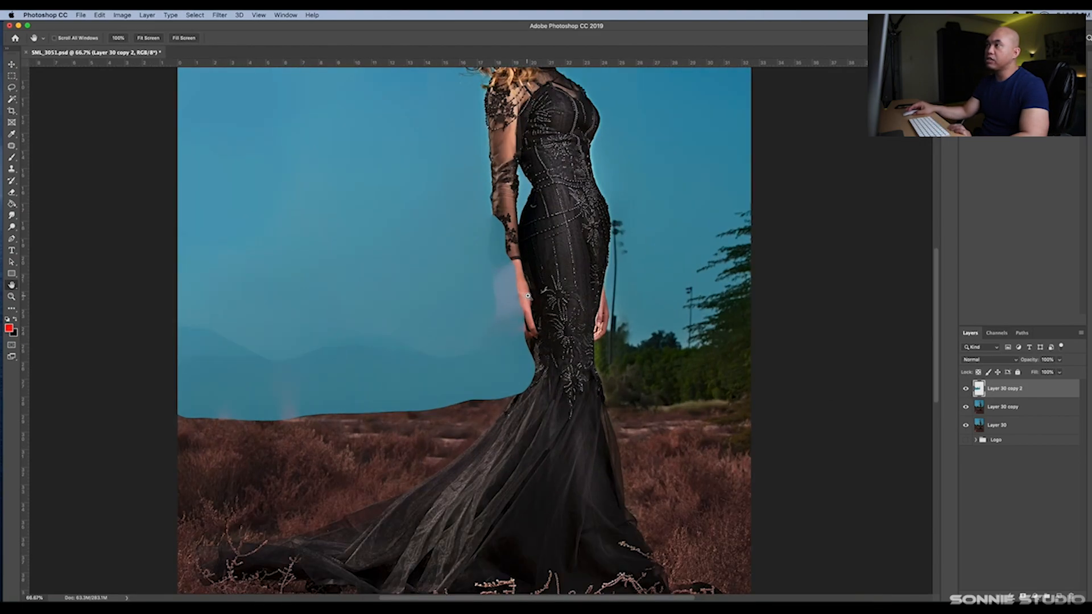
super+click(528, 296)
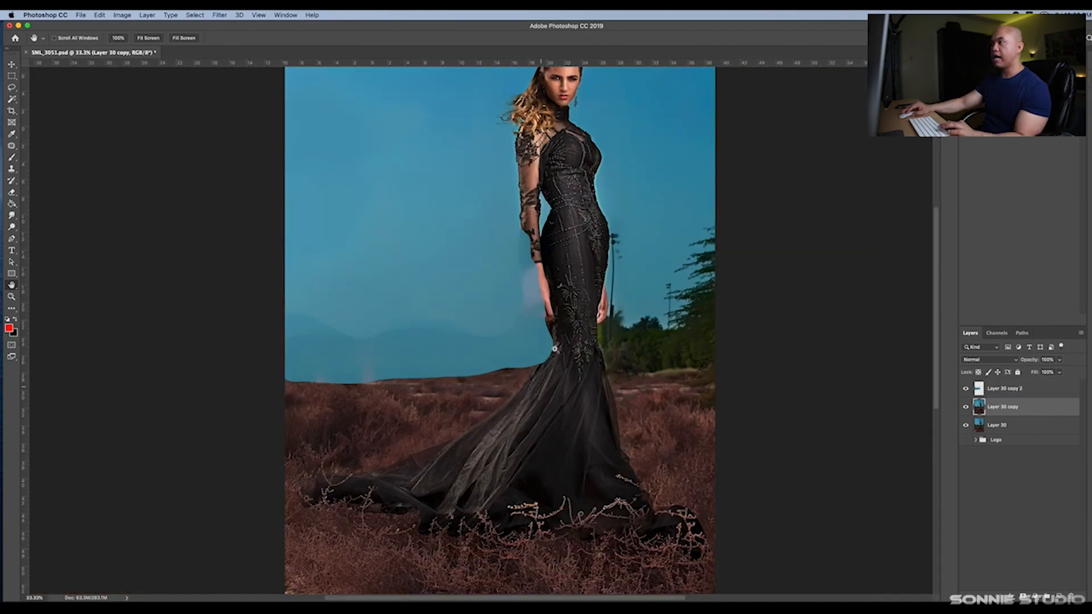
Hide Layer 30 copy 2 and make Layer 30 copy active, with the model's hand and dress shown at 100%.
drag(554, 348, 610, 413)
super+click(613, 358)
super+click(612, 360)
super+click(599, 362)
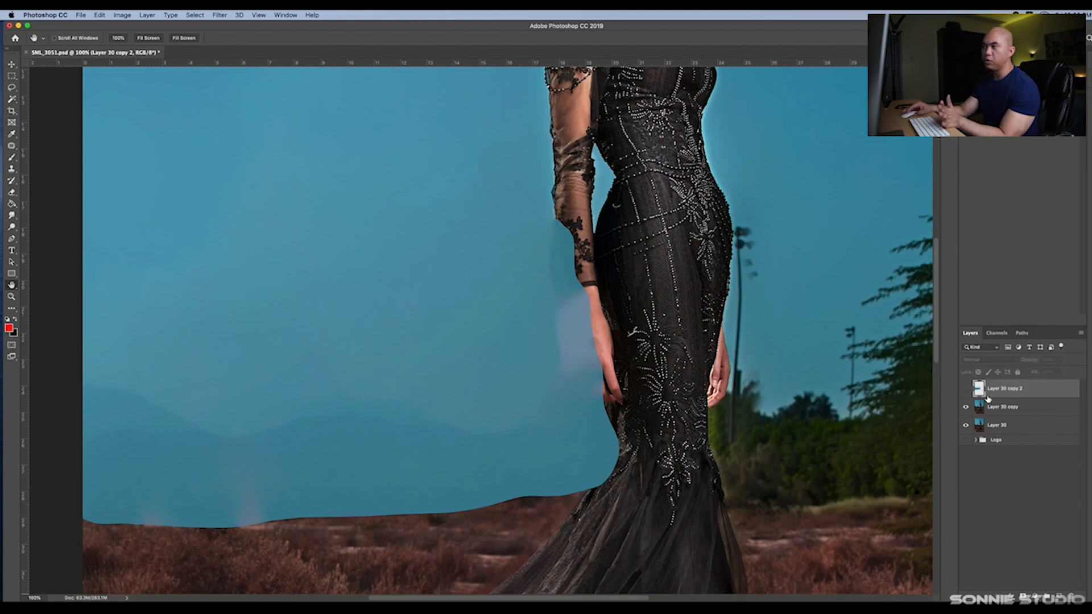
click(965, 388)
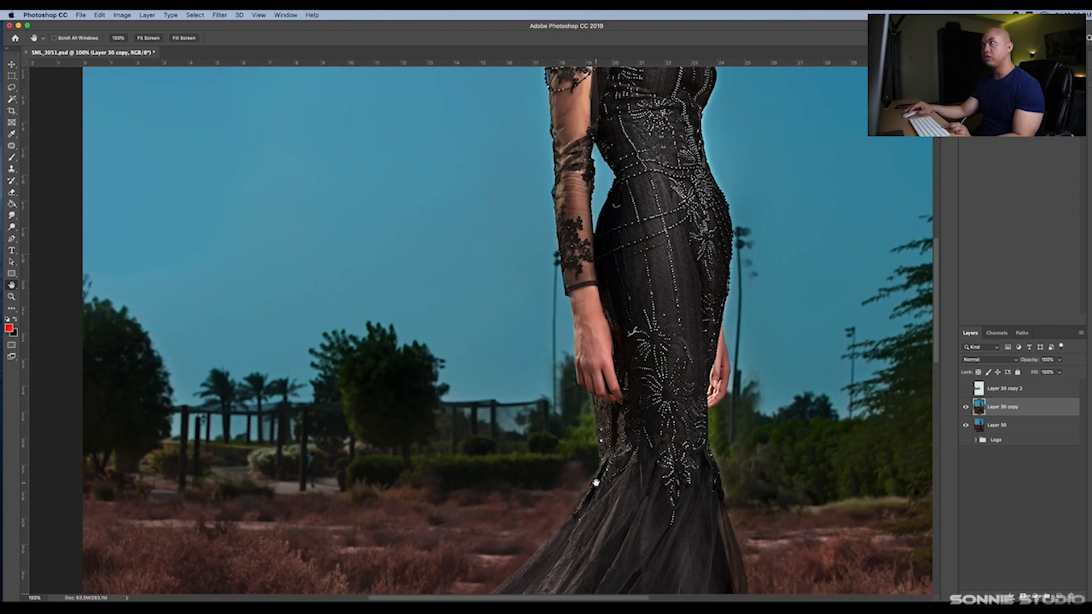
drag(596, 483, 604, 447)
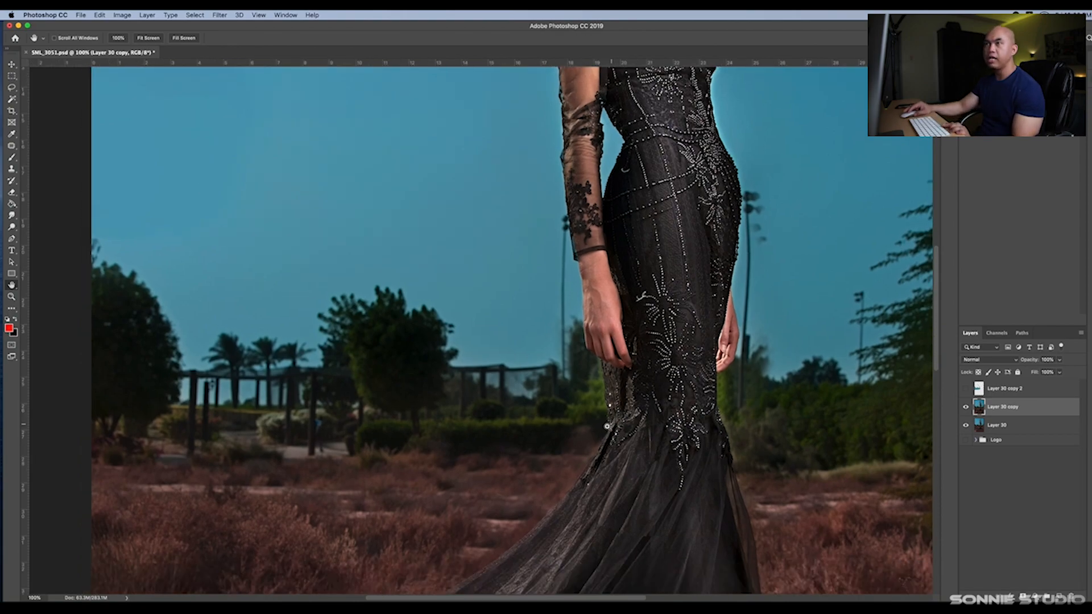
On Layer 30 copy, begin a Pen tool path along the left edge of the dress where the skirt flares out.
super+click(606, 426)
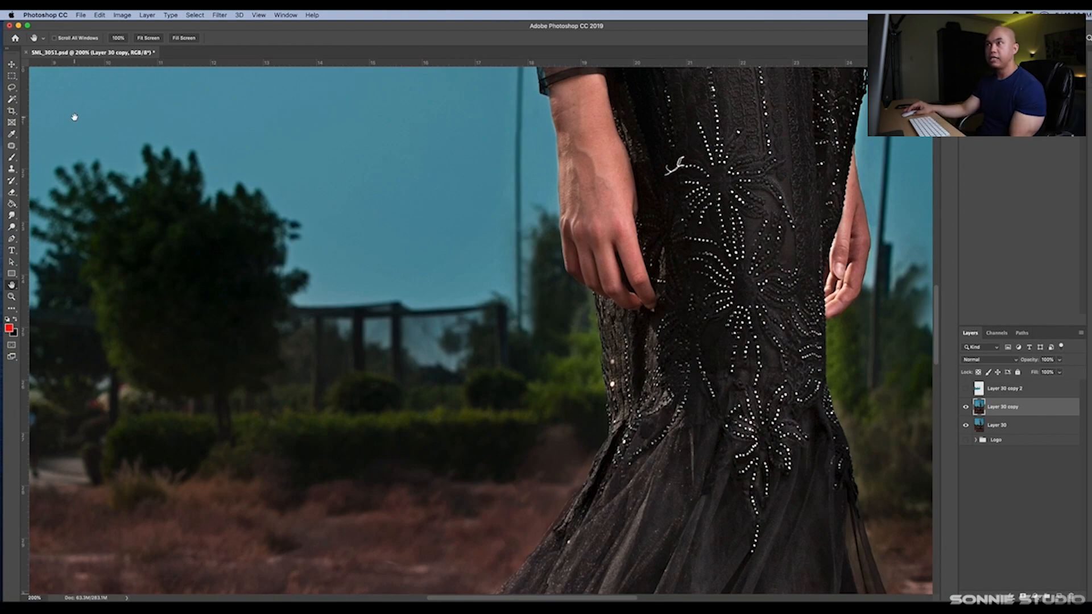
key(p)
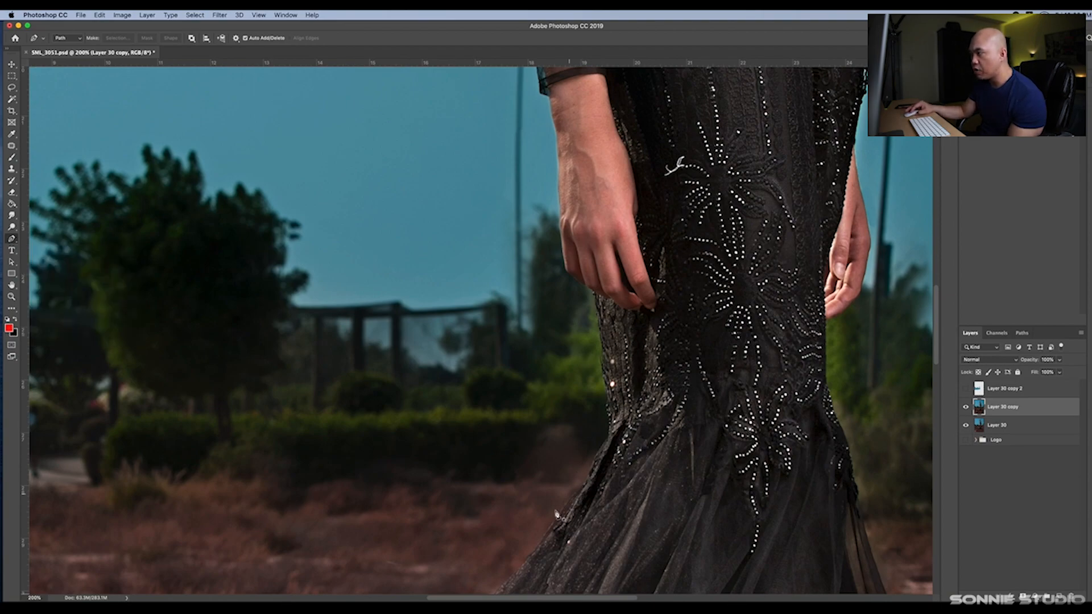
click(550, 526)
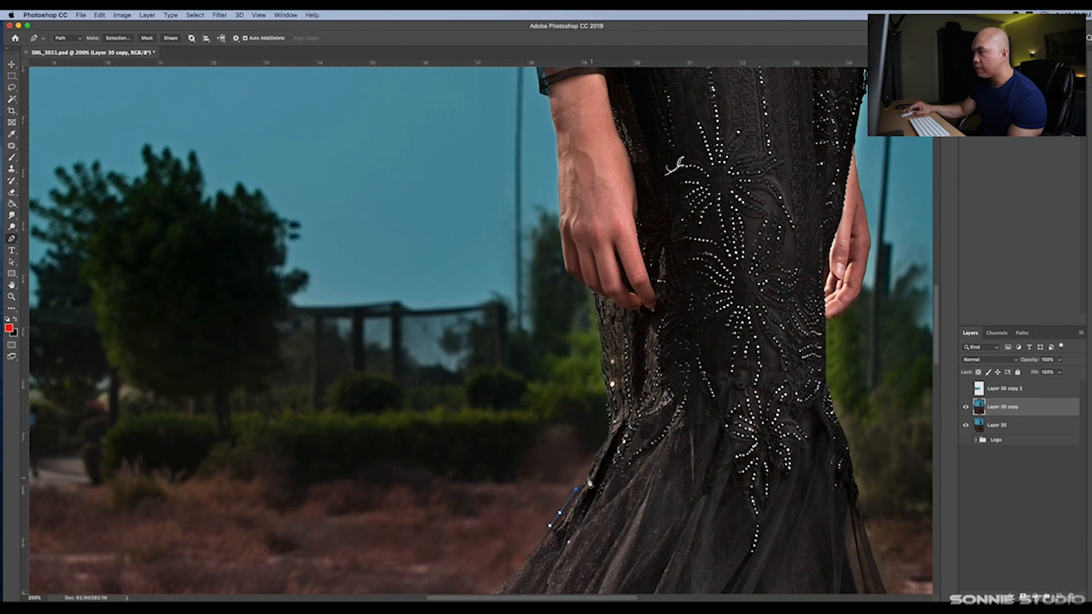
click(592, 468)
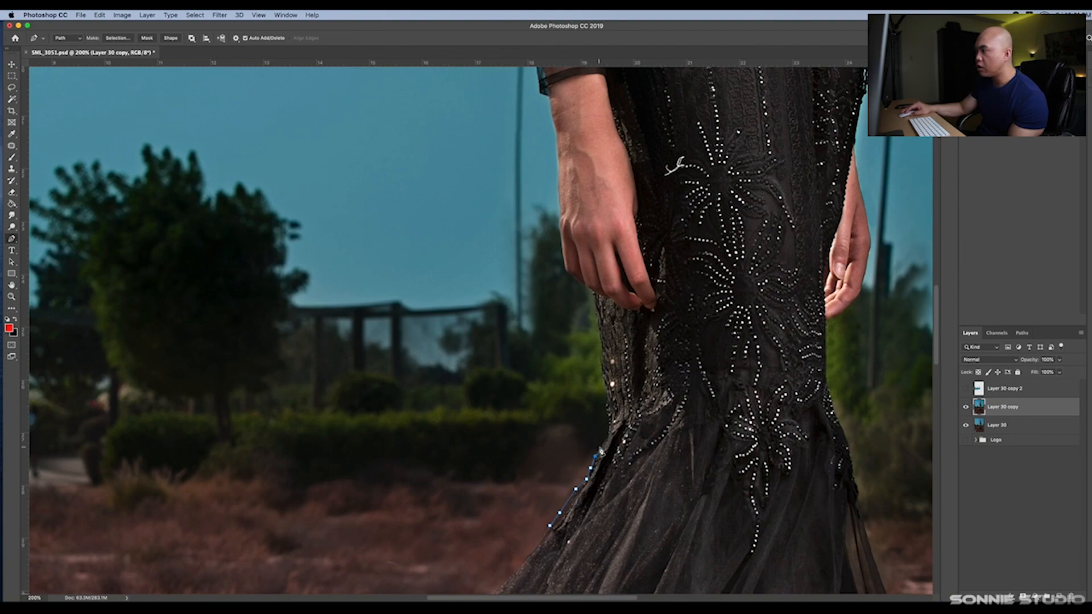
click(600, 449)
click(610, 436)
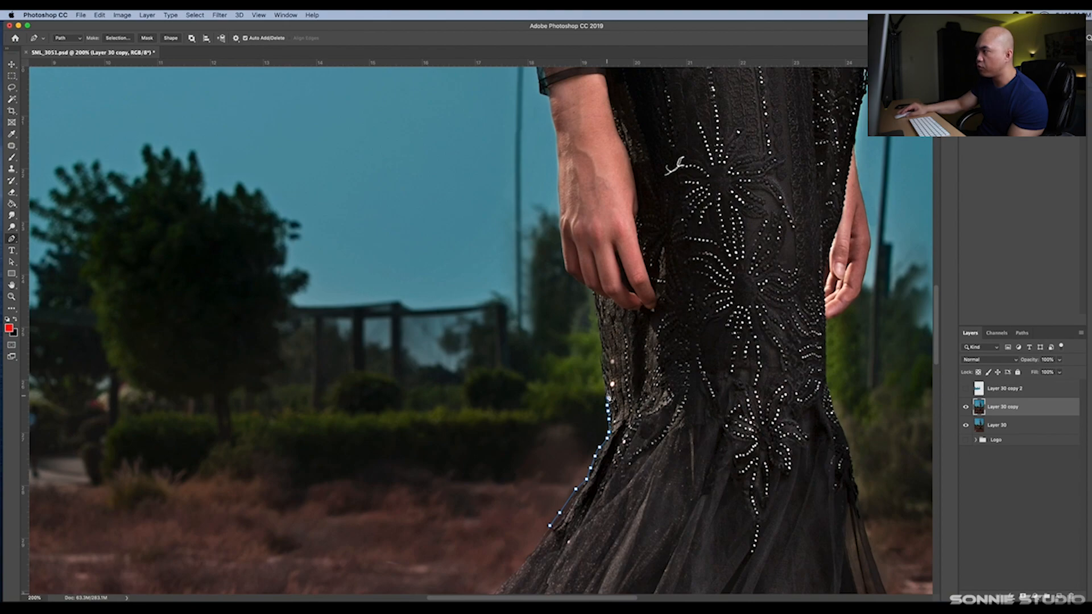
Continue the path up the left edge of the dress and around the fingers to the back of the model's hand.
click(605, 372)
click(600, 344)
click(595, 303)
click(584, 286)
click(568, 274)
drag(664, 221, 653, 365)
click(550, 384)
click(548, 362)
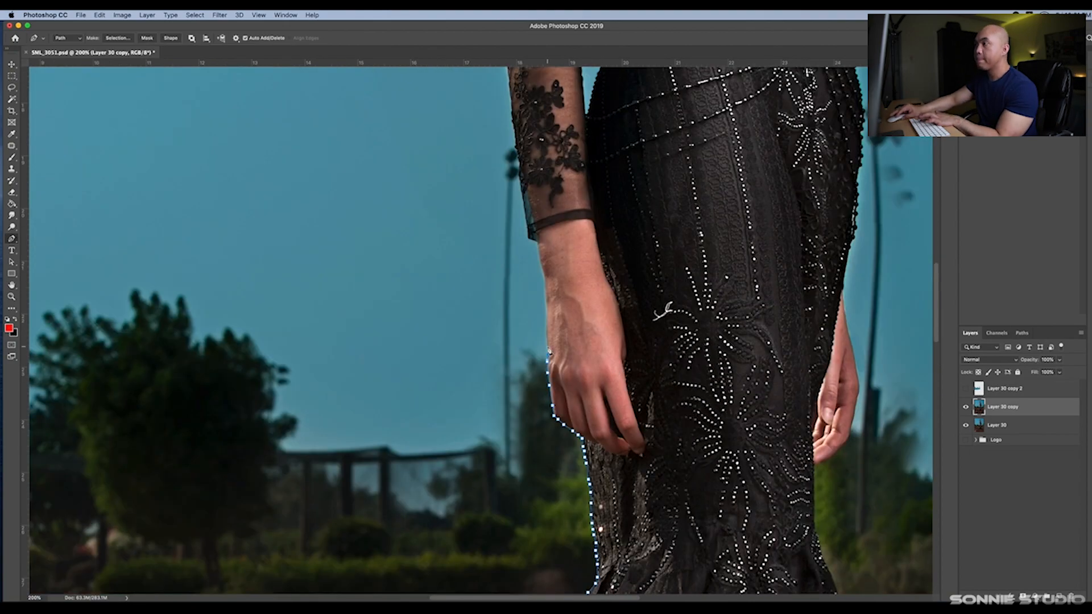
Extend the path along the model's hand and wrist, around the cuff and onto the lower lace sleeve.
click(546, 334)
click(546, 312)
click(545, 278)
click(539, 249)
click(528, 238)
click(526, 219)
click(524, 198)
key(super+z)
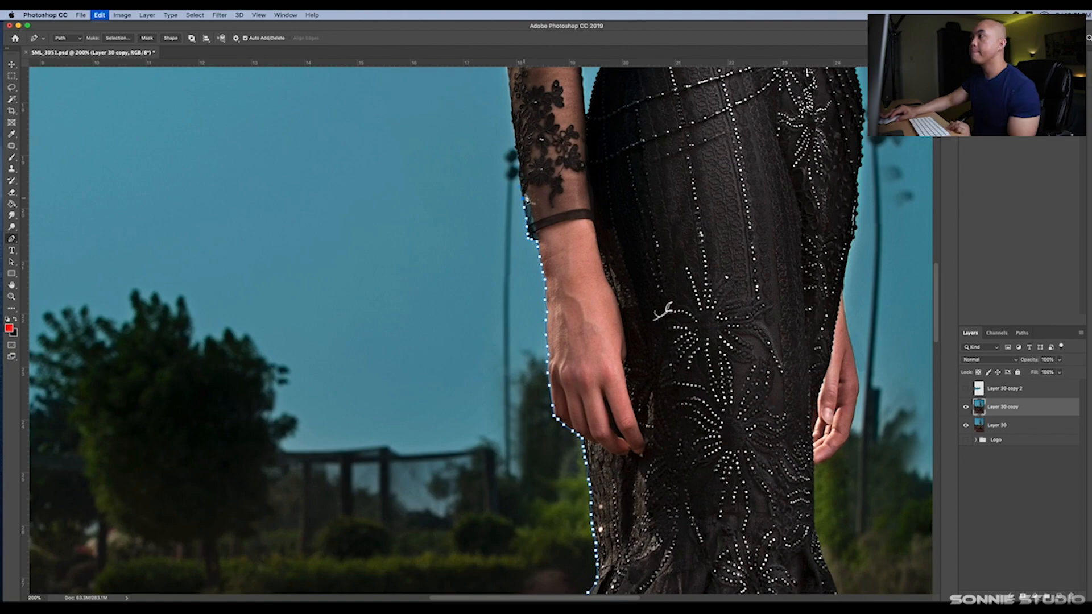
Close the path with a loose outline around the model's head, her right-hand side and the lower skirt.
key(space)
key(super+0)
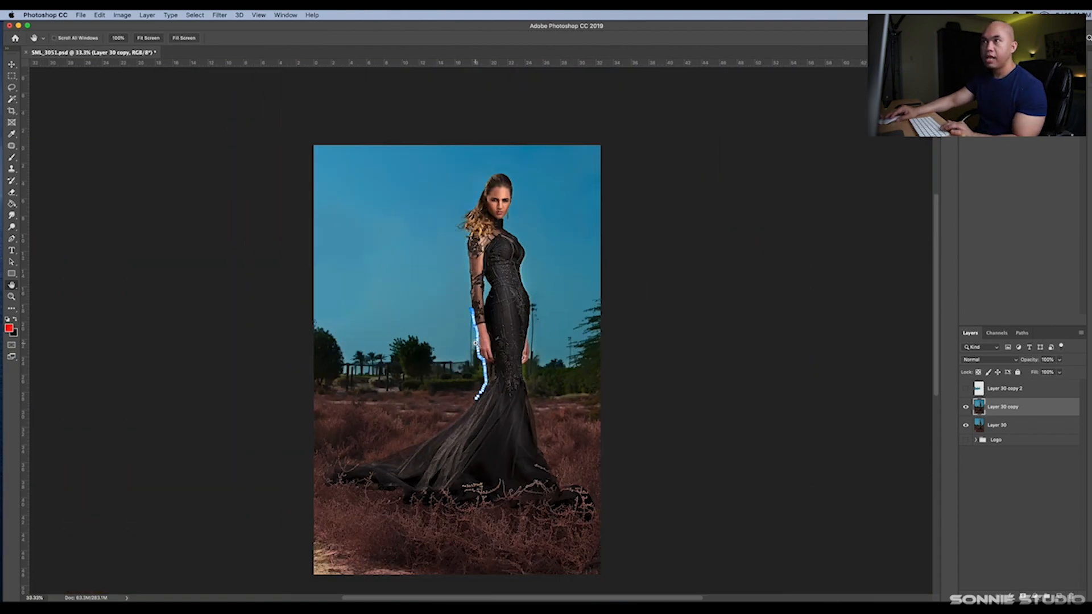
key(super+equal)
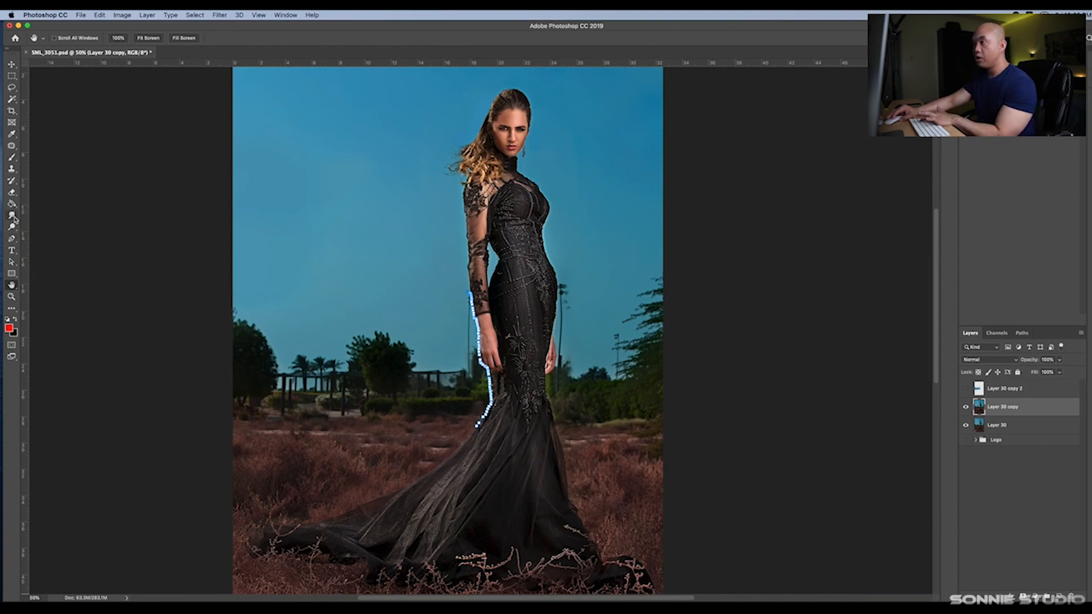
key(p)
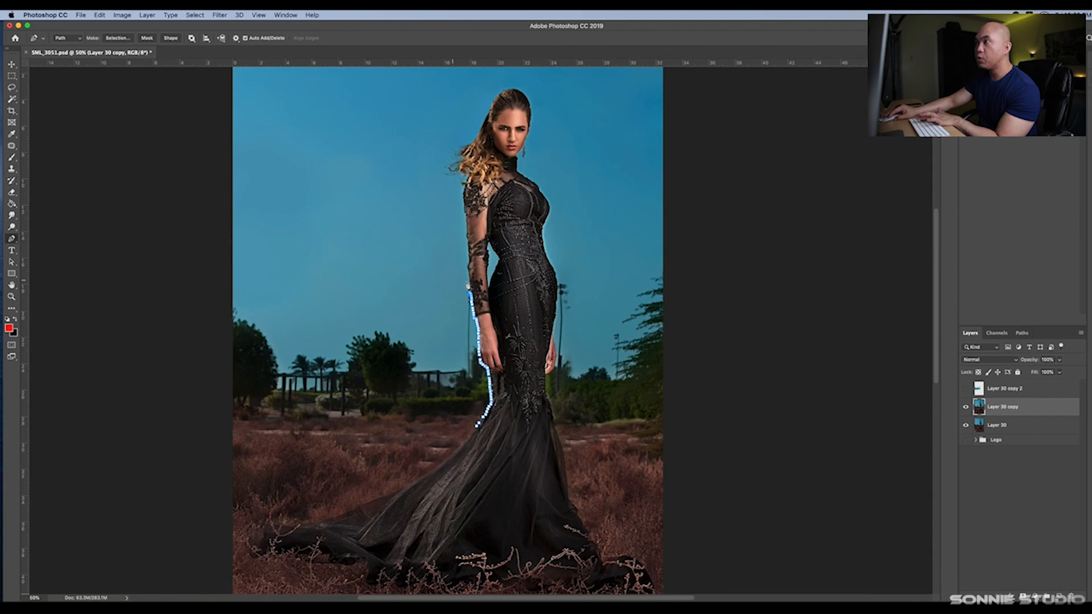
mouse_move(444, 145)
mouse_down()
mouse_move(491, 87)
mouse_move(542, 89)
mouse_up()
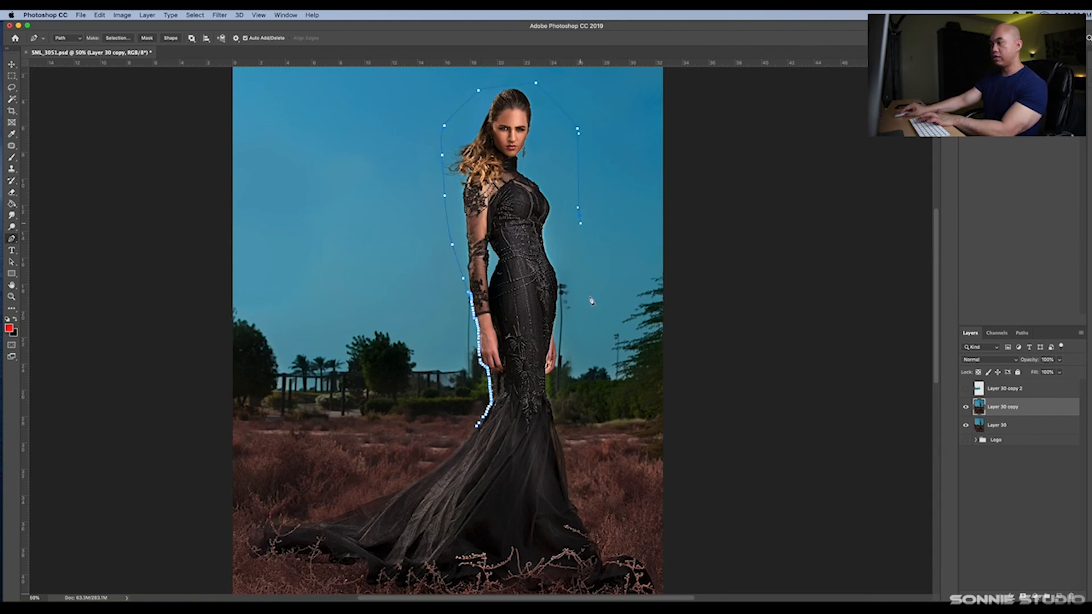
mouse_move(617, 408)
mouse_down()
mouse_move(657, 534)
mouse_move(512, 568)
mouse_move(449, 555)
mouse_move(421, 500)
mouse_move(423, 445)
mouse_move(479, 431)
mouse_up()
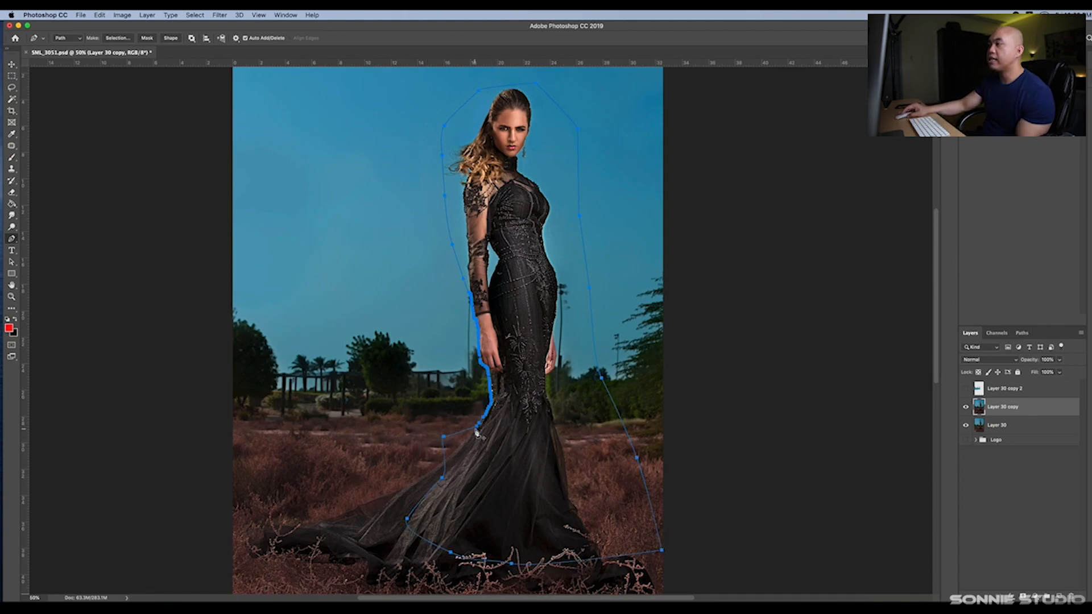
Convert the closed path around the model into a selection.
right_click(510, 317)
click(543, 353)
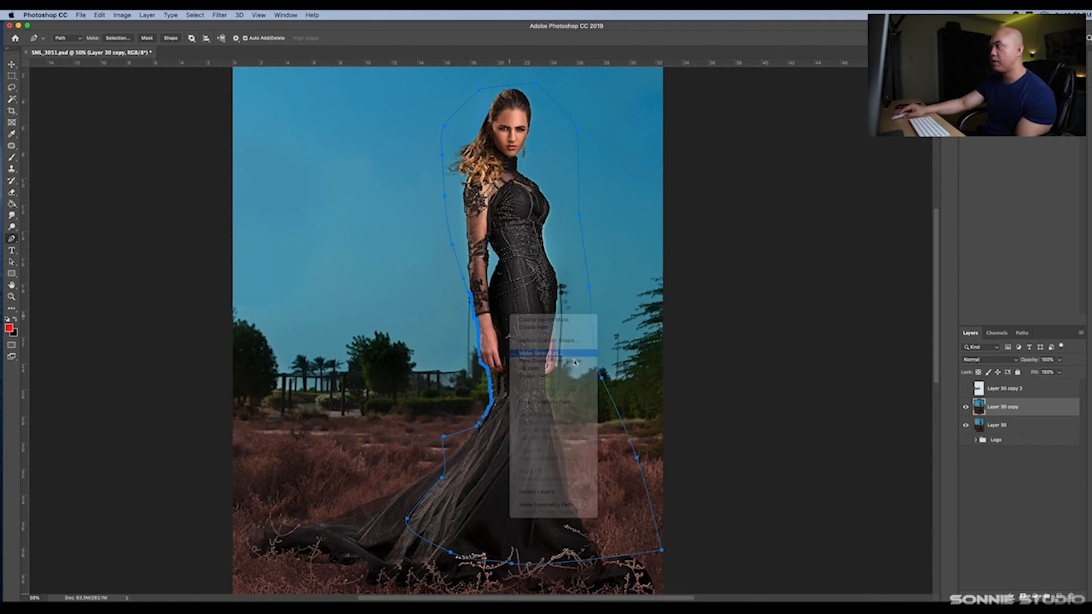
click(621, 266)
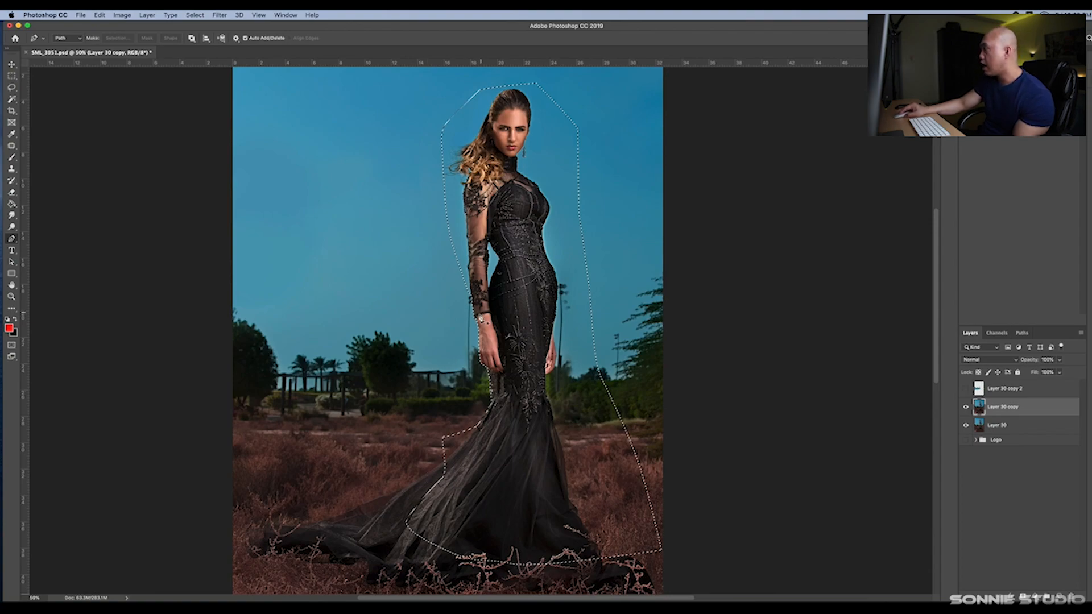
Show and activate Layer 30 copy 2, remove the fill overlapping the model inside the selection, and clear the selection.
key(super+d)
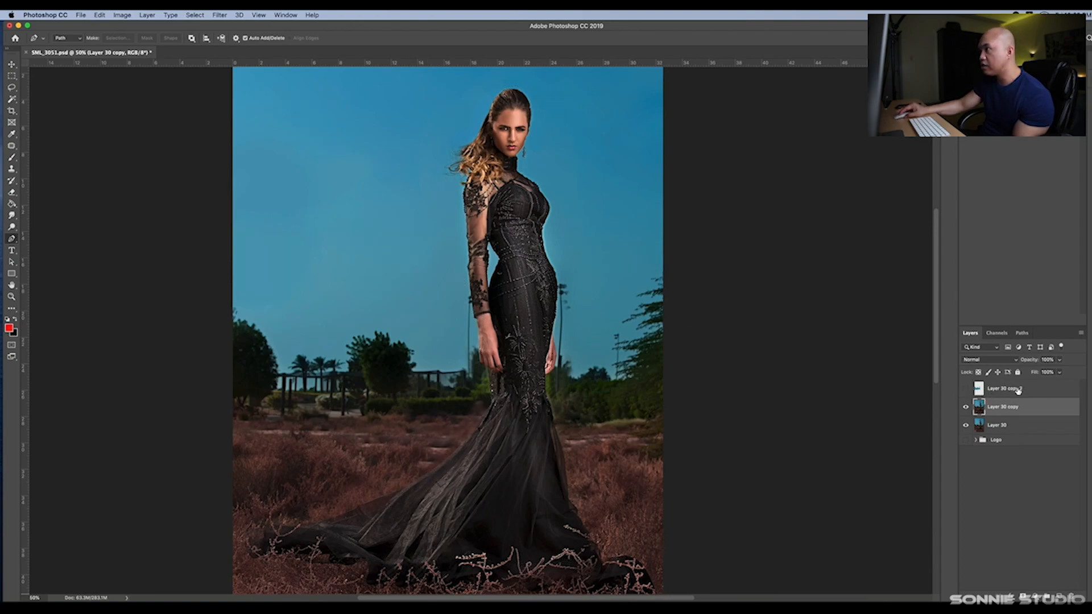
click(1017, 391)
click(965, 389)
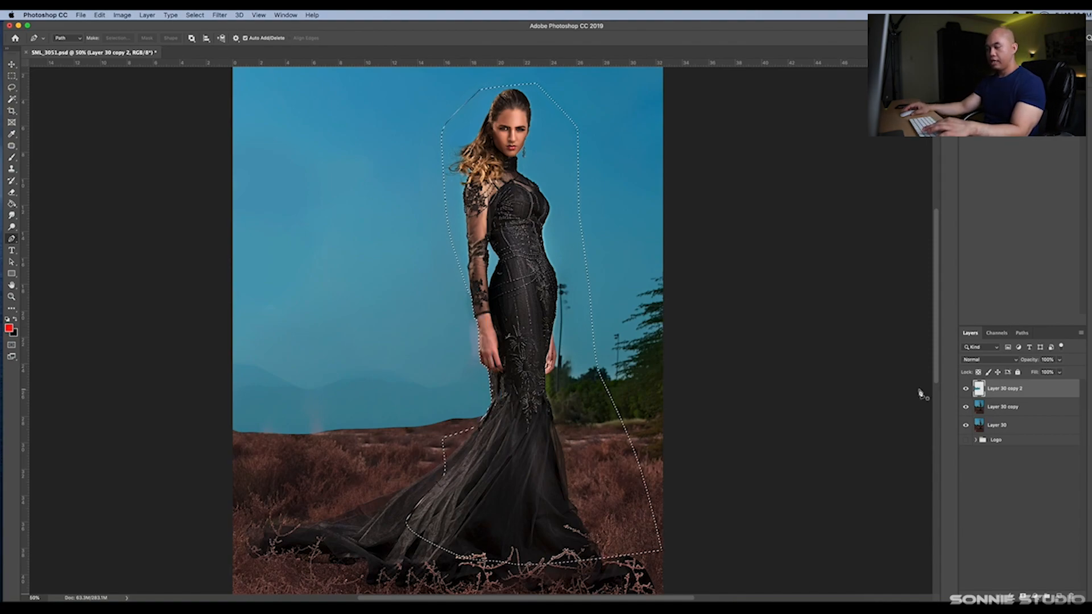
key(super+d)
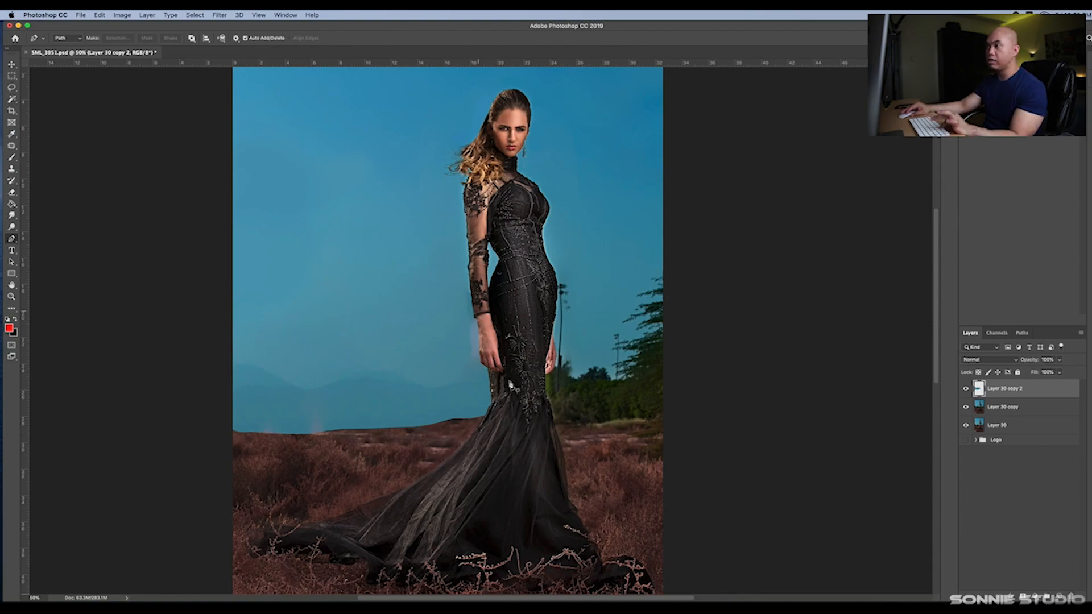
Examine the fill edge around the model's hand up close and compare the image with Layer 30 copy 2 hidden and shown.
key(h)
scroll(476, 362, up, 6)
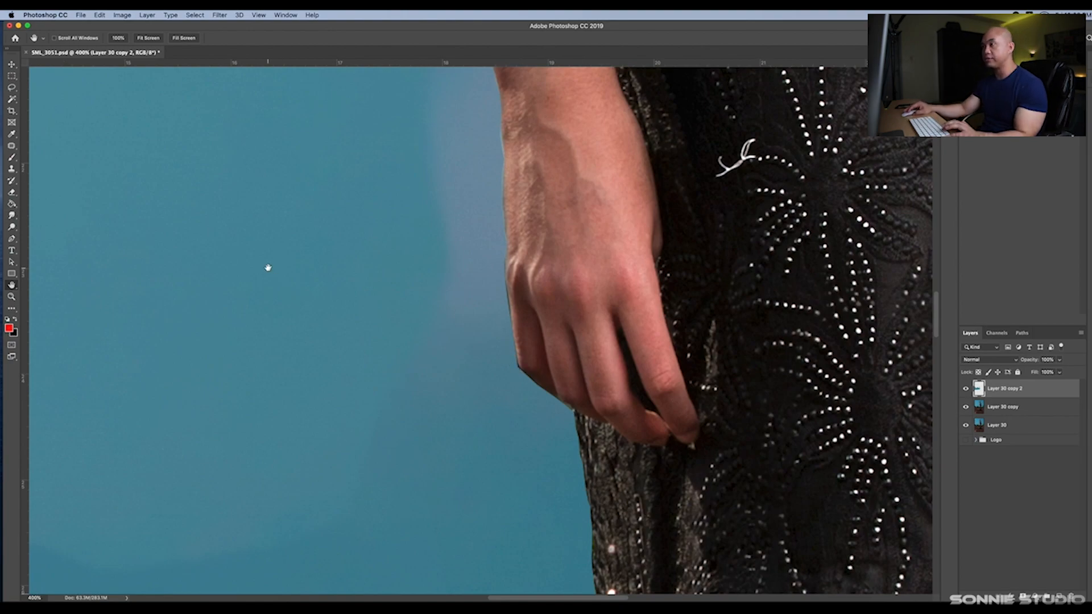
key(super+0)
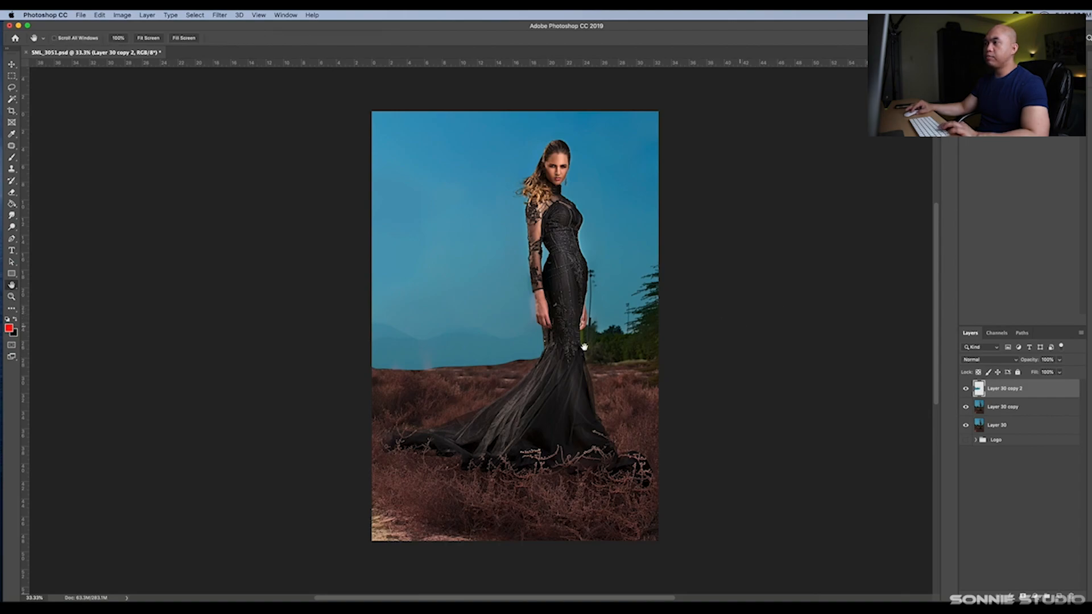
key(super+minus)
key(super+plus)
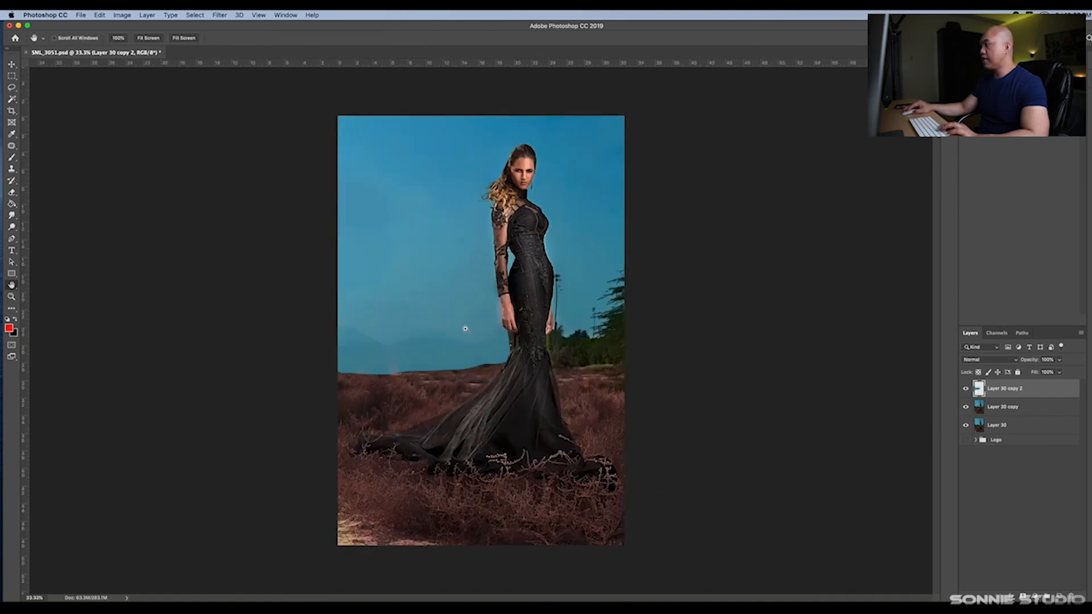
key(super+plus)
drag(404, 365, 521, 365)
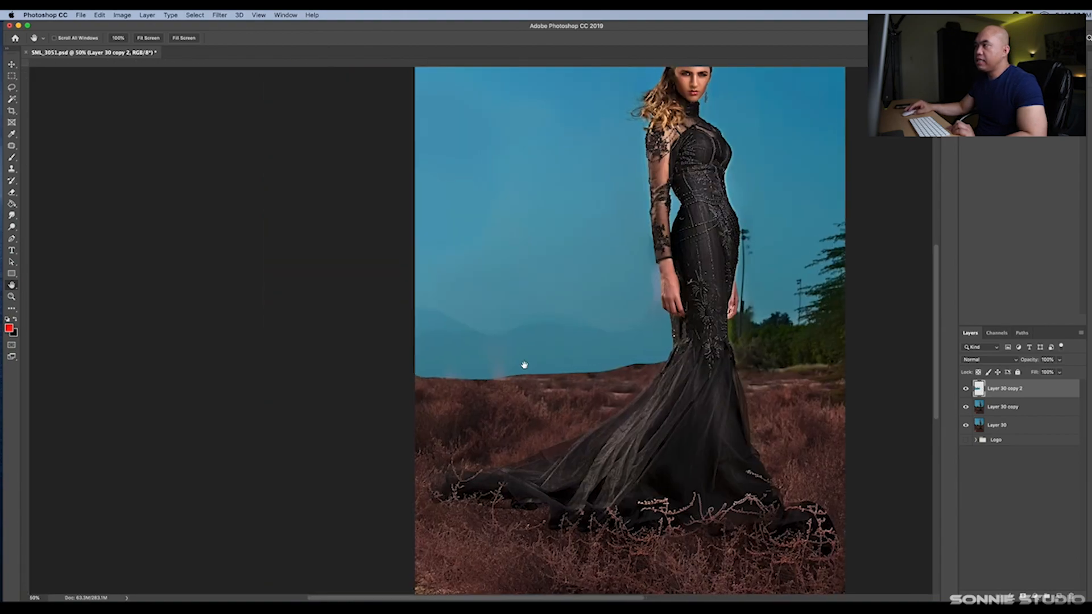
click(966, 389)
click(965, 388)
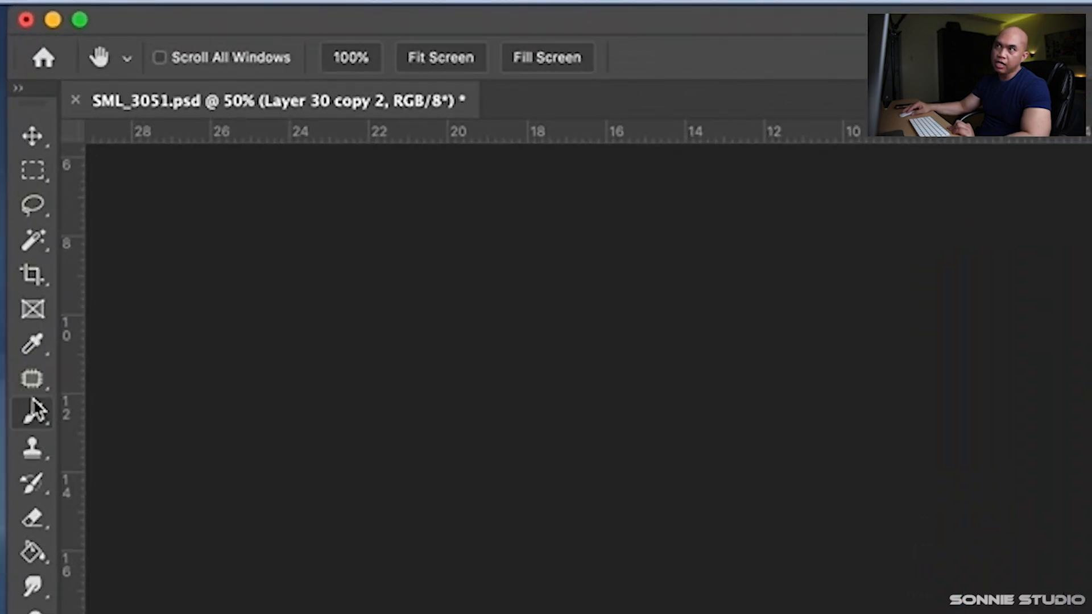
With the Patch Tool on Layer 30 copy 2, patch the faint hill shapes above the left horizon and clear the selection.
click(34, 380)
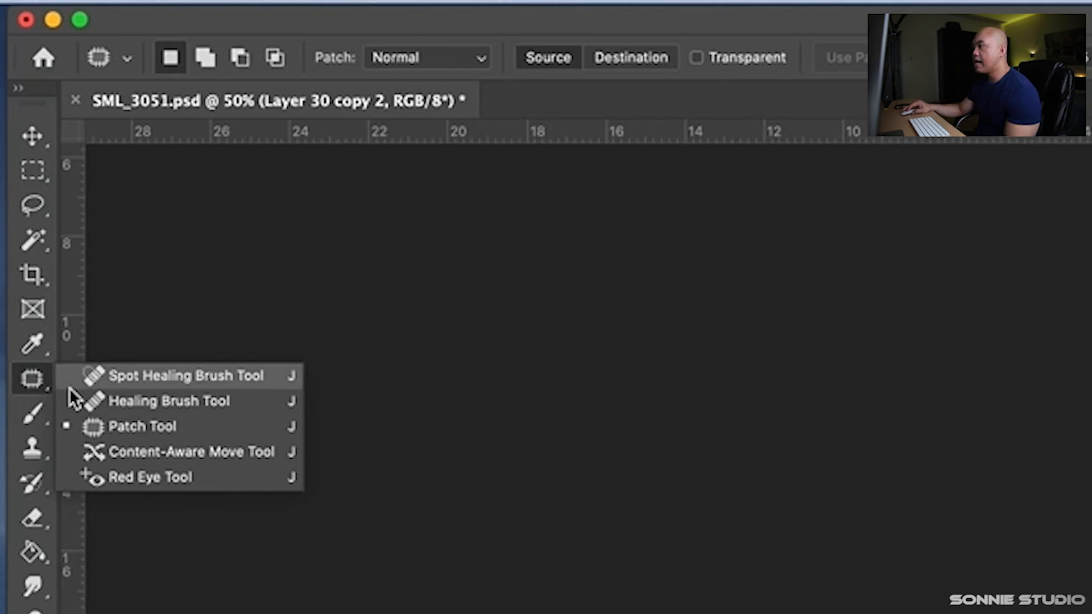
click(139, 431)
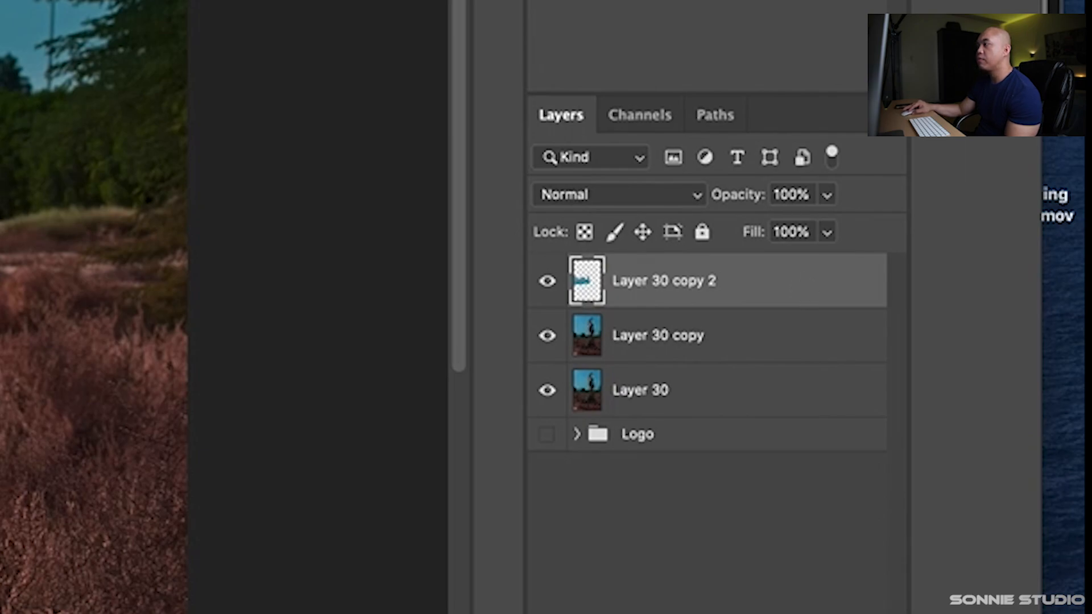
mouse_move(646, 303)
mouse_down()
mouse_move(415, 312)
mouse_move(416, 337)
mouse_move(609, 346)
mouse_move(654, 331)
mouse_move(649, 302)
mouse_up()
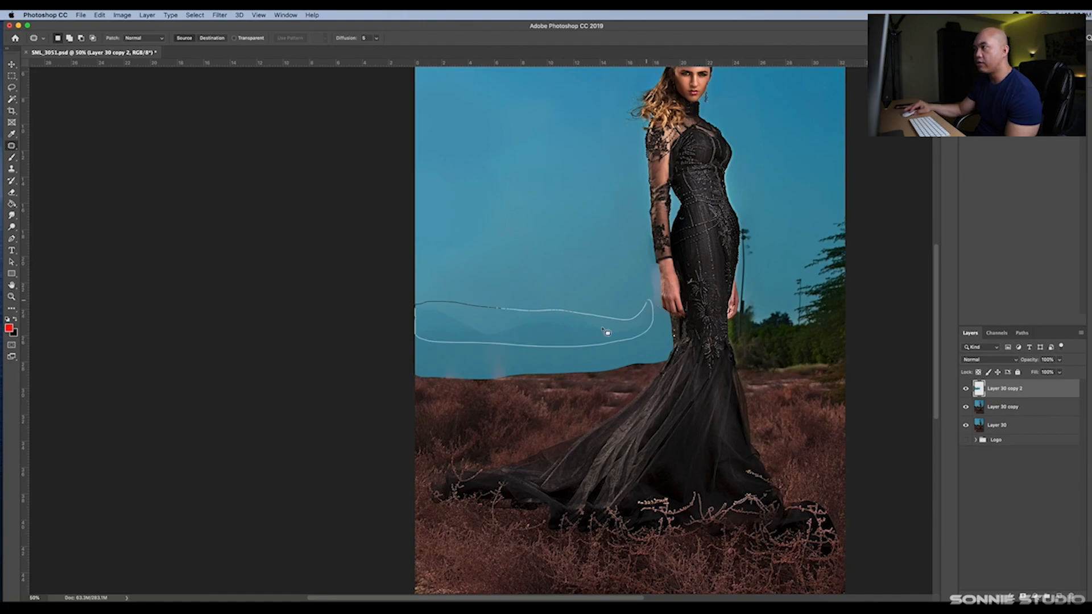
mouse_move(513, 328)
mouse_down()
mouse_move(505, 320)
mouse_move(508, 342)
mouse_up()
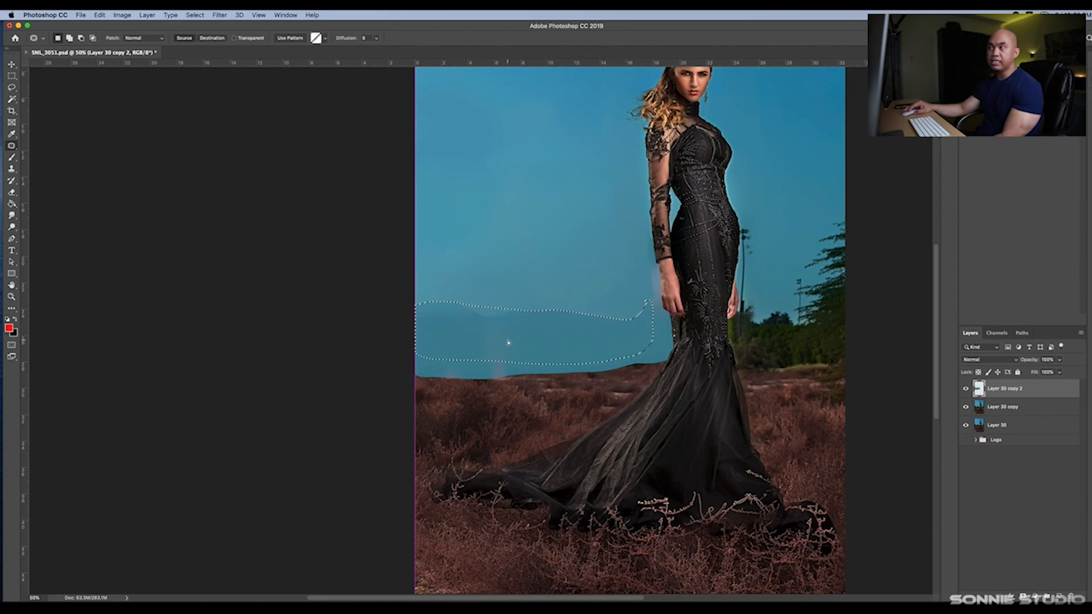
key(super+d)
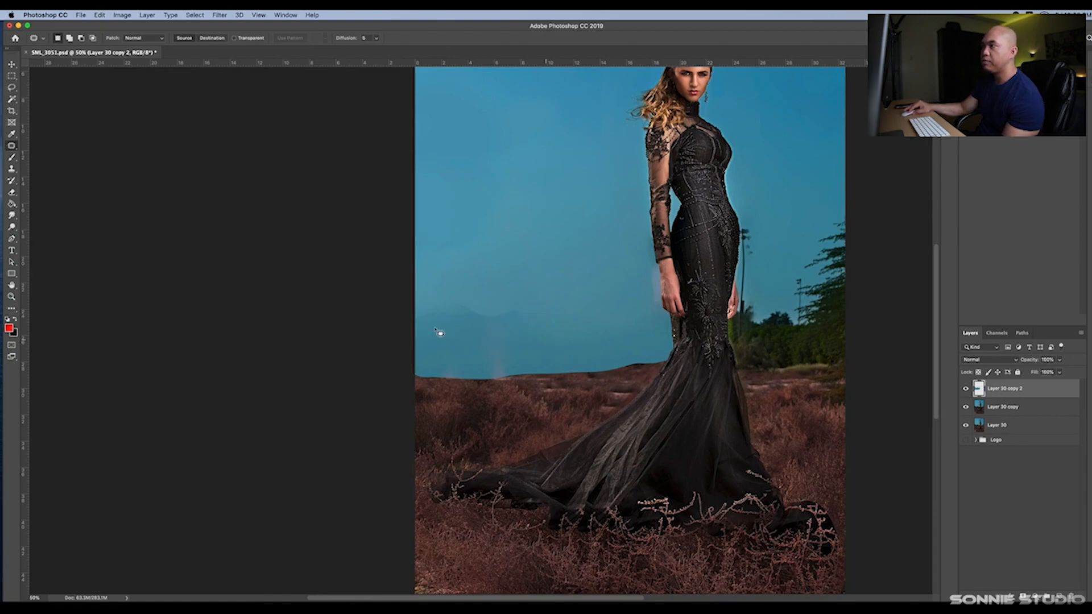
Patch the remaining faint hill edges low in the left sky and compare with Layer 30 copy 2 hidden and shown.
mouse_move(452, 327)
mouse_down()
mouse_move(531, 324)
mouse_move(506, 308)
mouse_move(447, 305)
mouse_move(430, 336)
mouse_move(489, 333)
mouse_move(504, 343)
mouse_up()
key(ctrl+d)
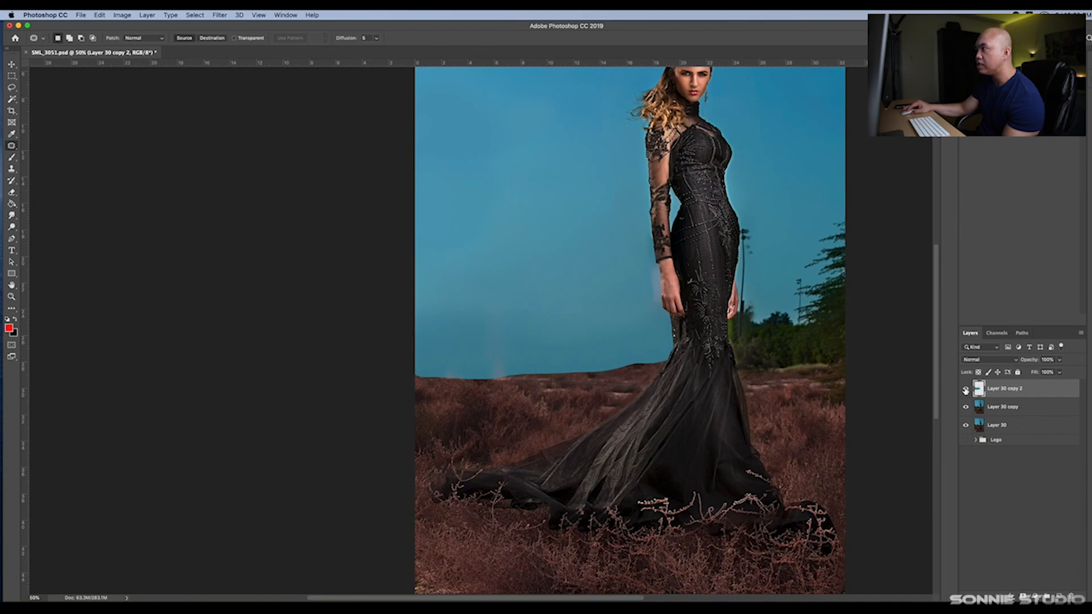
click(964, 390)
click(965, 390)
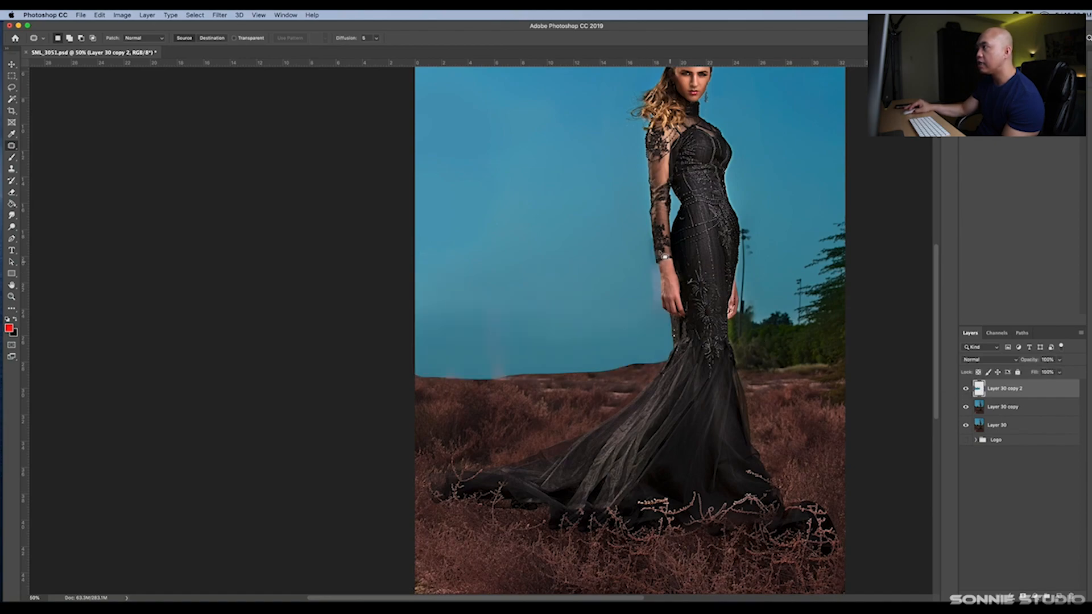
Patch the discoloured sky beside the model's hand and the uneven tones just above the horizon, clearing each selection.
mouse_move(640, 248)
mouse_down()
mouse_move(653, 286)
mouse_move(650, 242)
mouse_move(572, 337)
mouse_move(504, 339)
mouse_up()
key(cmd+d)
mouse_move(645, 264)
mouse_down()
mouse_move(648, 310)
mouse_move(657, 309)
mouse_move(653, 263)
mouse_move(654, 275)
mouse_move(508, 341)
mouse_move(463, 340)
mouse_up()
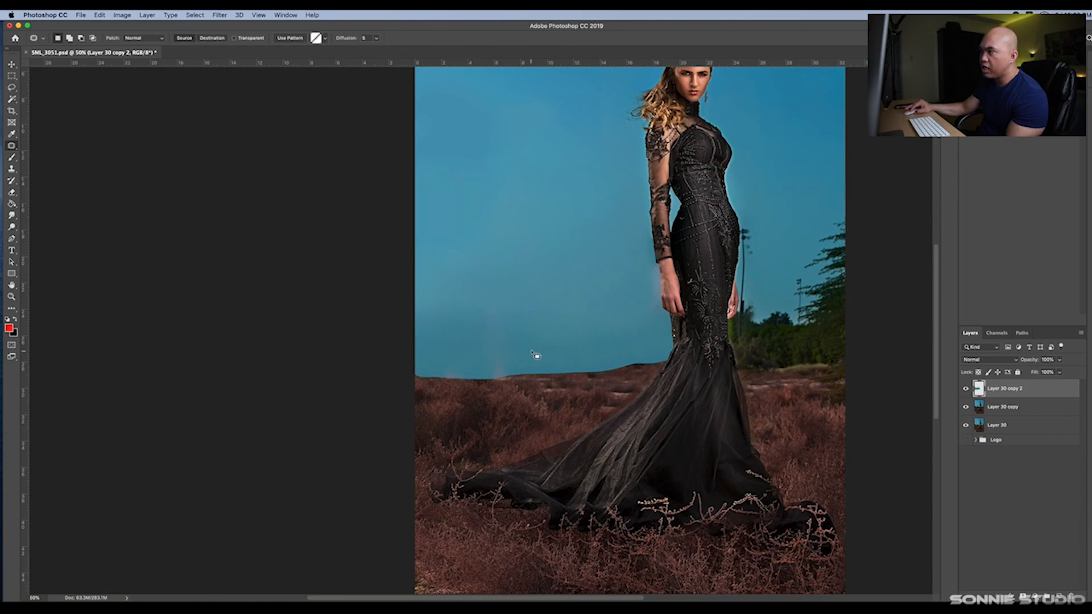
key(ctrl+d)
mouse_move(530, 351)
mouse_down()
mouse_move(488, 332)
mouse_move(472, 346)
mouse_move(485, 371)
mouse_move(513, 362)
mouse_move(489, 357)
mouse_move(553, 360)
mouse_up()
key(ctrl+d)
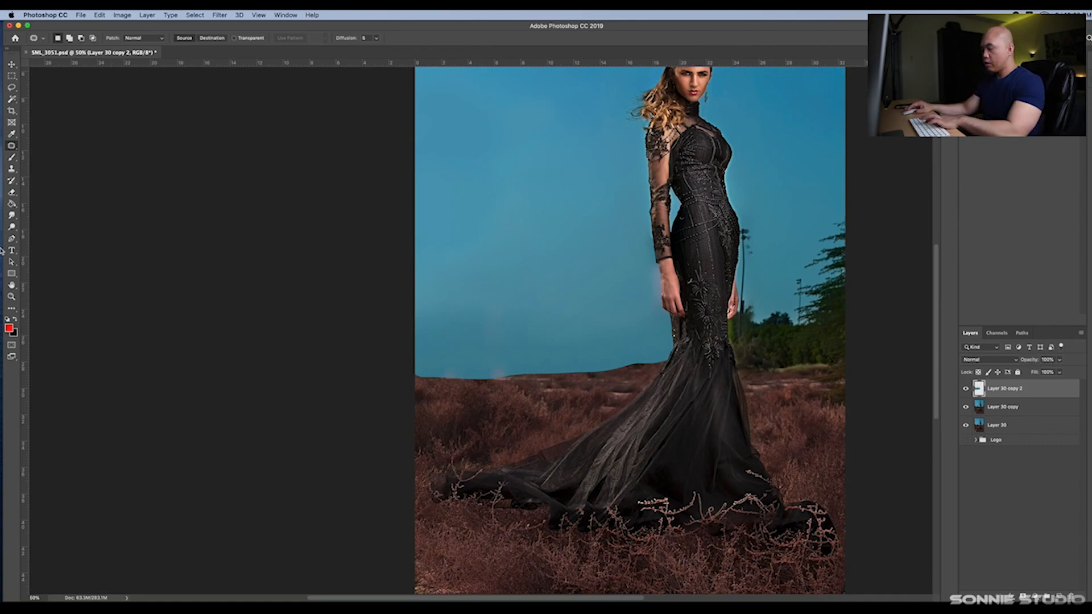
Sample the blue sky just above the left horizon as the Brush colour.
key(b)
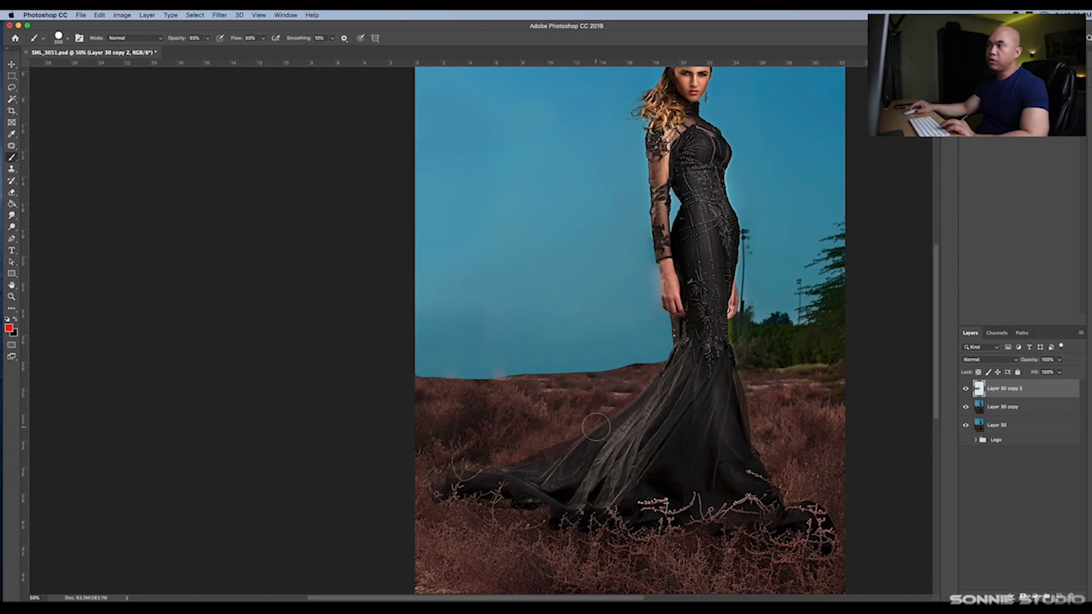
key(h)
scroll(545, 370, up, 1)
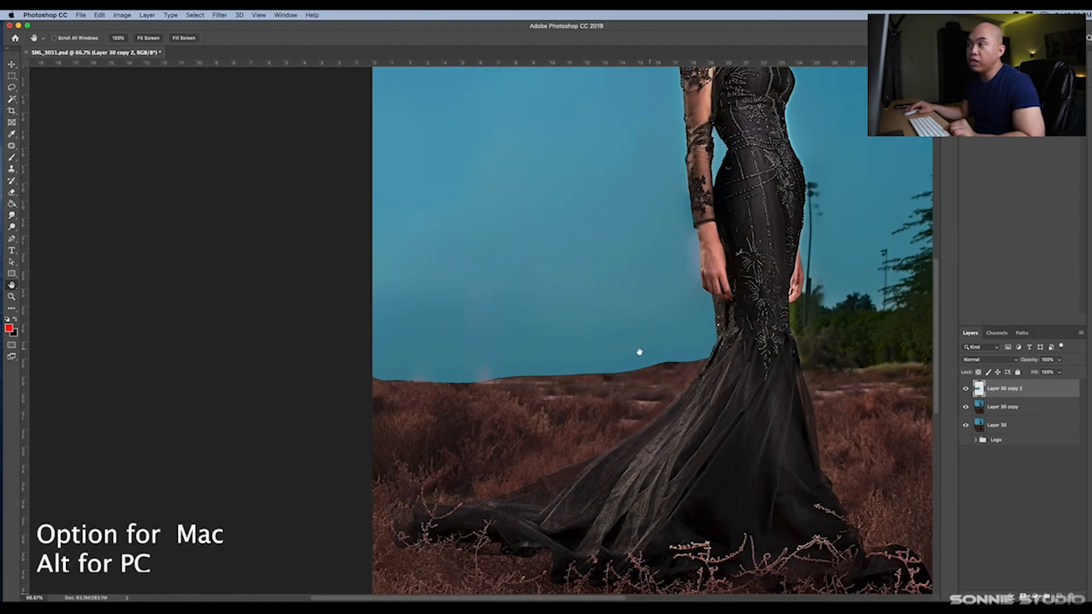
key(b)
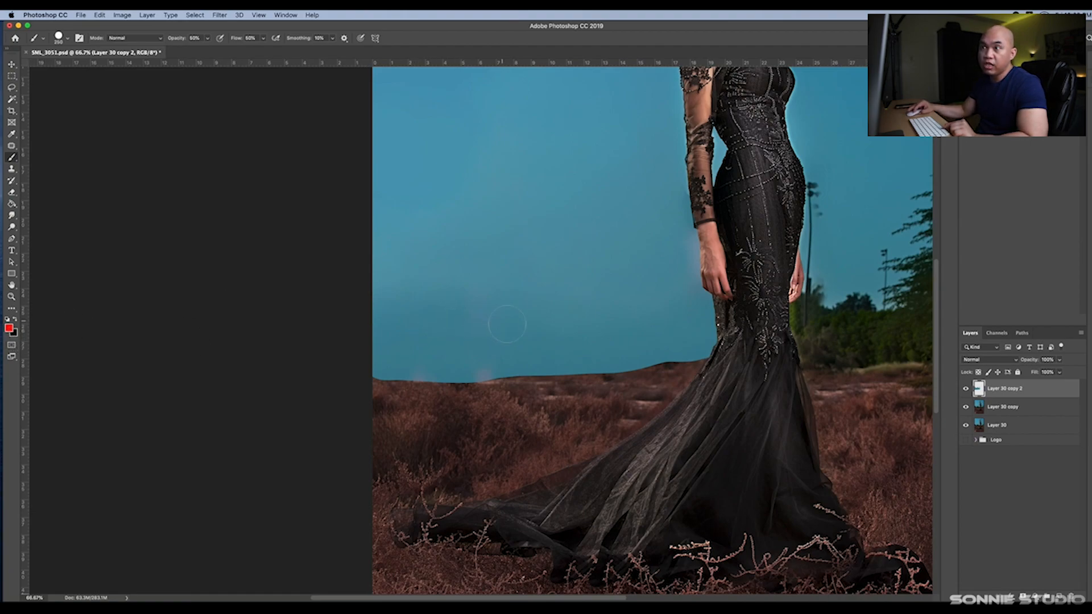
alt+click(418, 337)
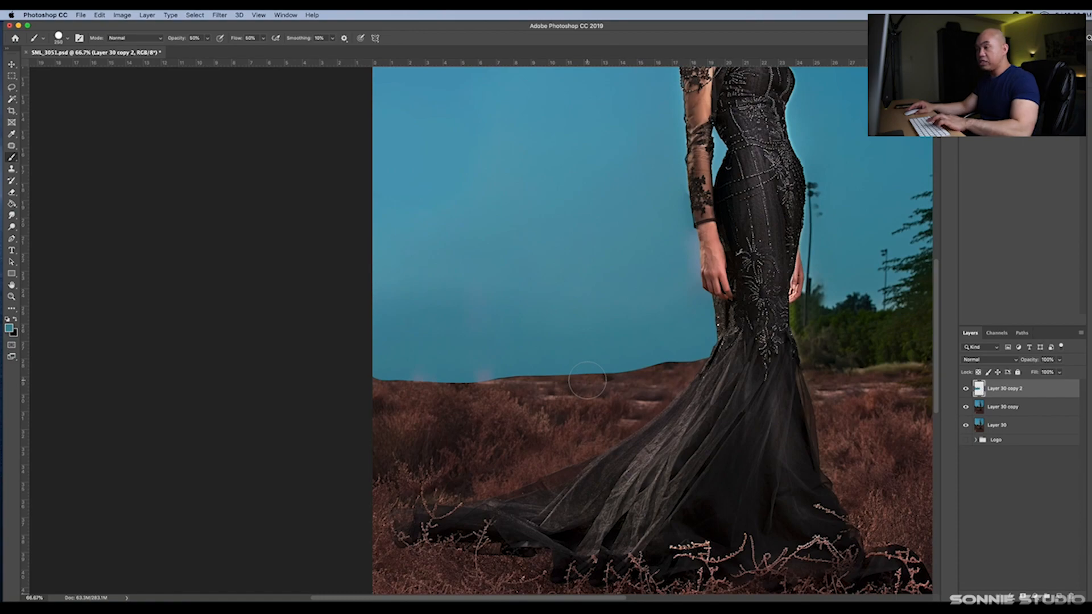
key(h)
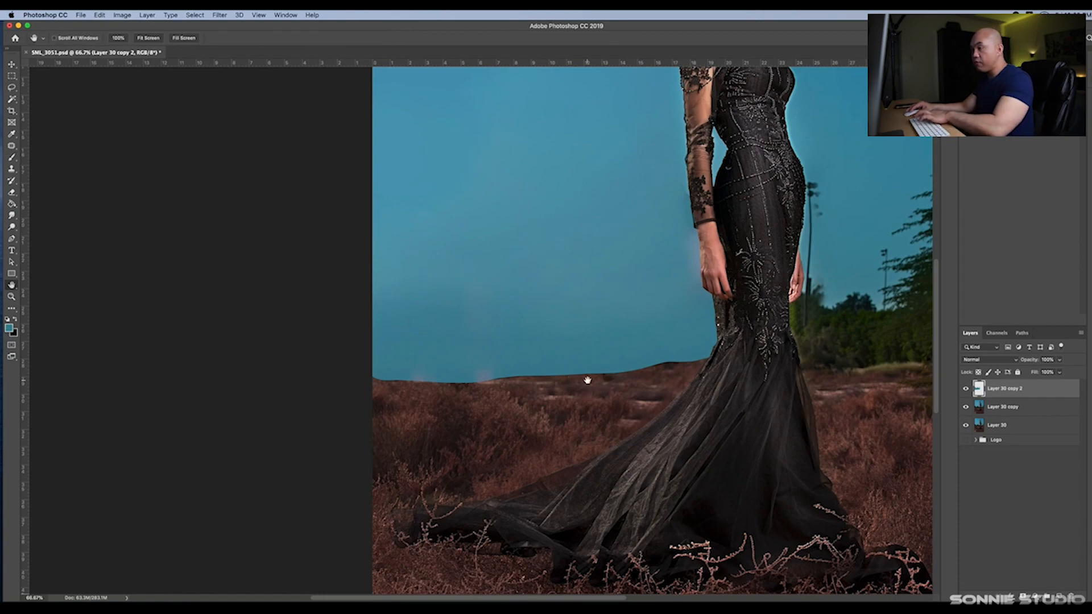
key(b)
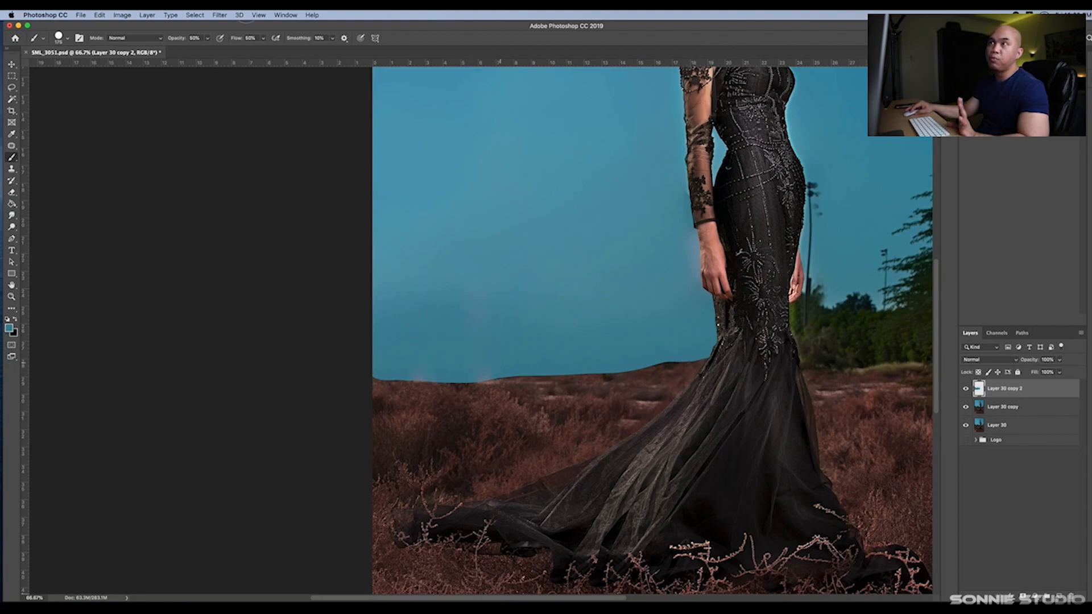
Set the Brush hardness to 37% and paint sky blue over the pinkish patches along the left horizon.
click(61, 39)
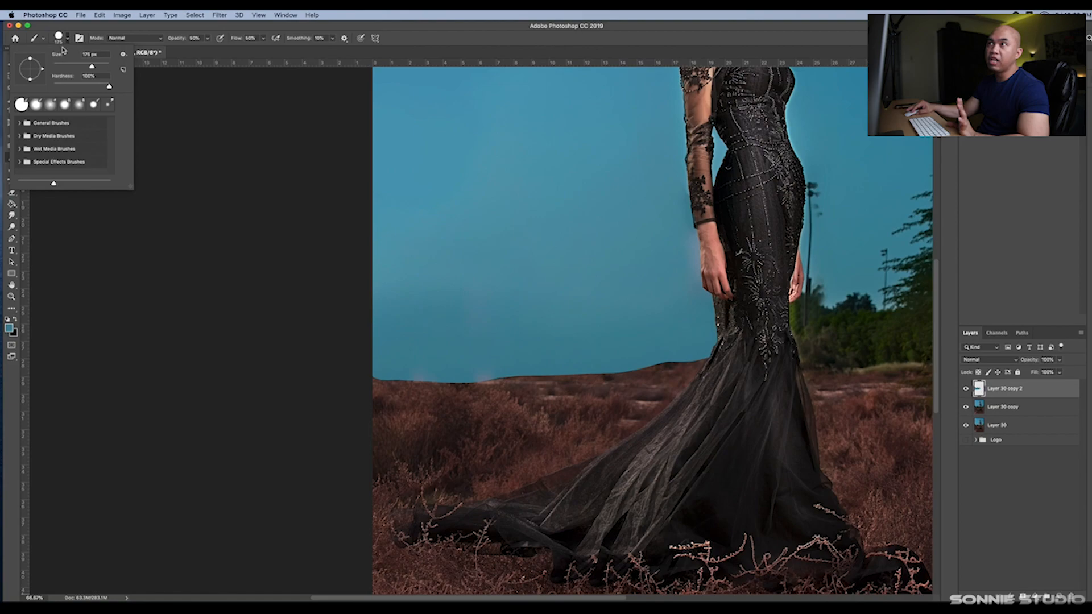
click(68, 86)
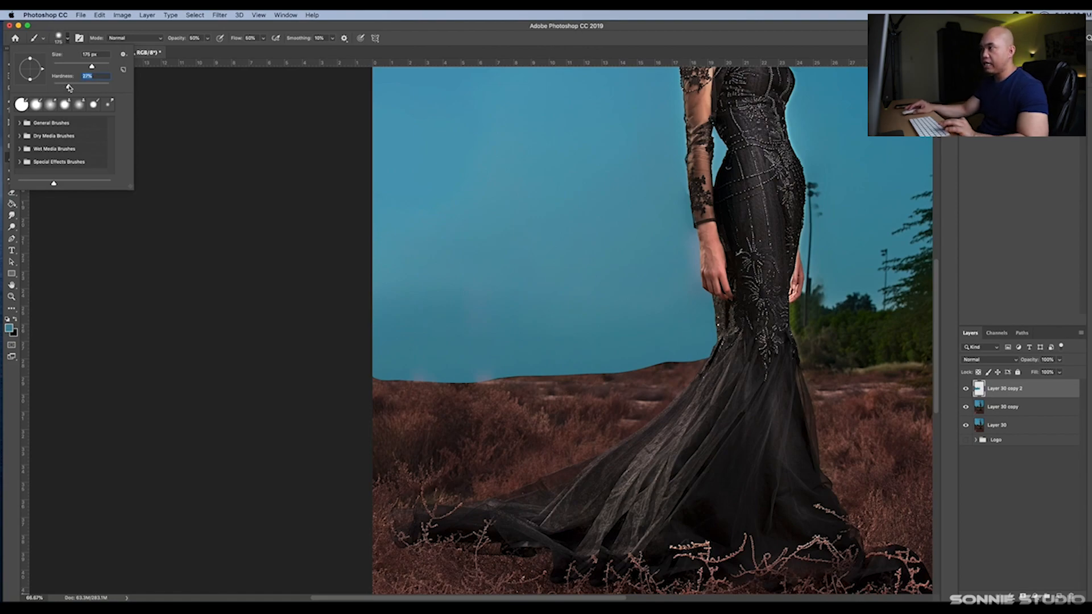
key(Return)
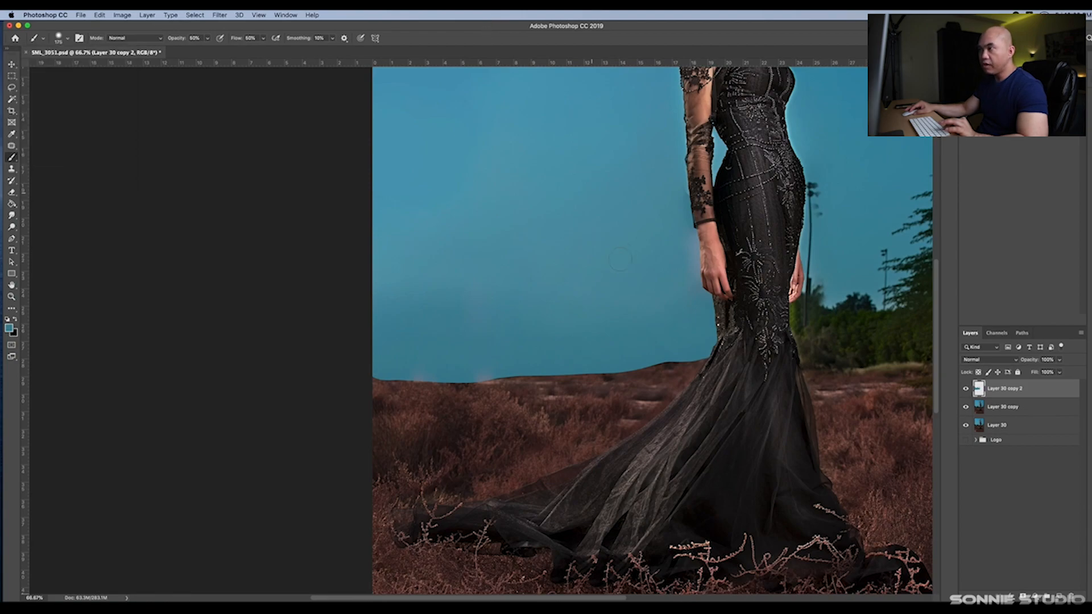
scroll(421, 376, right, 3)
scroll(420, 375, up, 1)
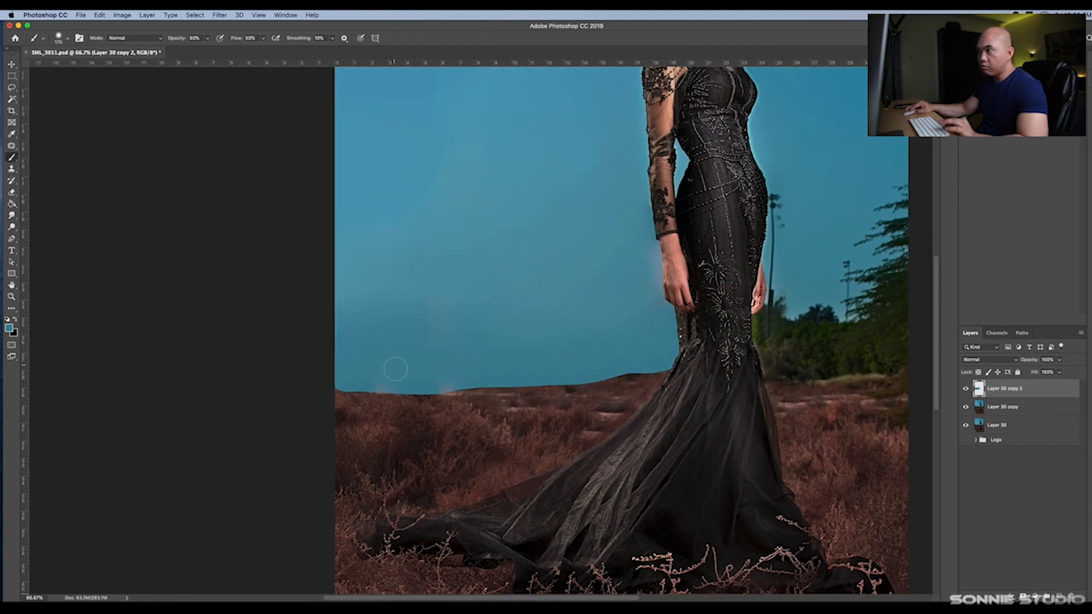
scroll(393, 370, right, 1)
scroll(393, 369, up, 1)
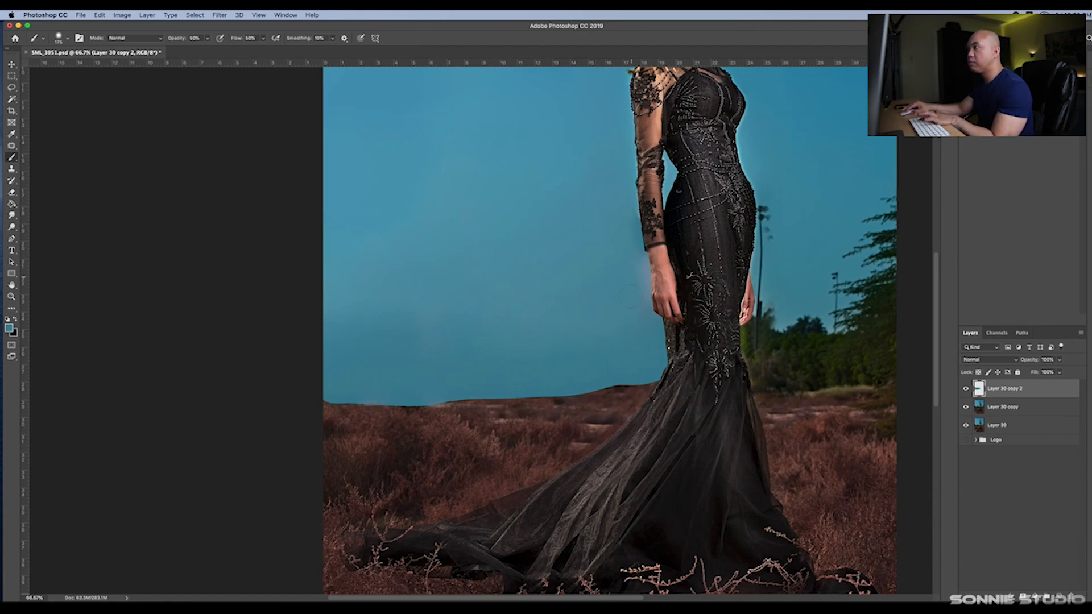
With a smaller brush, paint over the discoloured sky beside the model's hand, undoing the unwanted strokes.
key(bracketleft)
key(bracketleft)
key(bracketleft)
key(bracketleft)
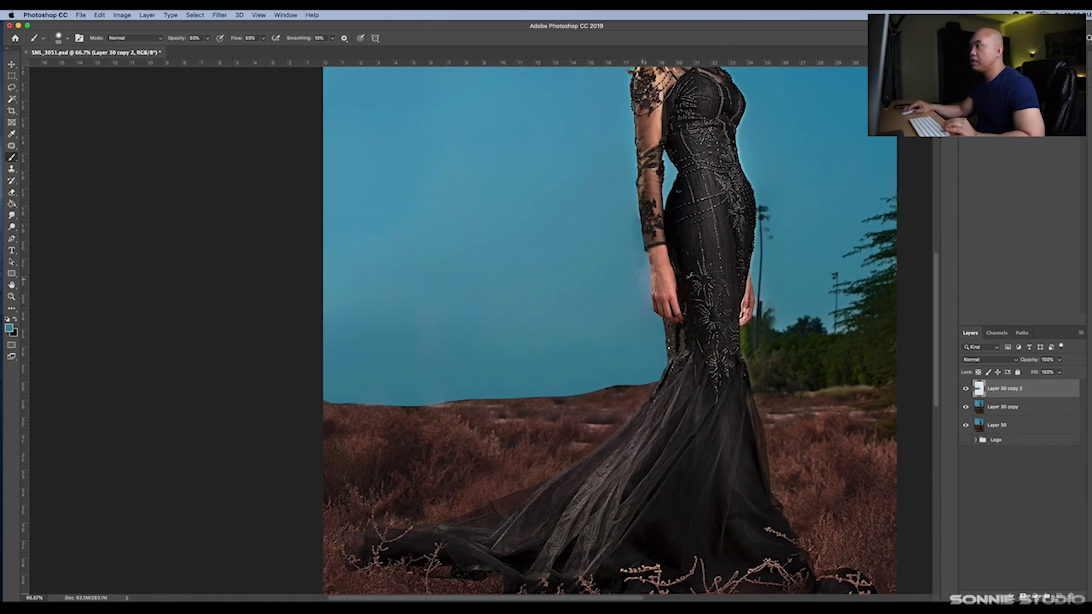
key(super+z)
key(super+z)
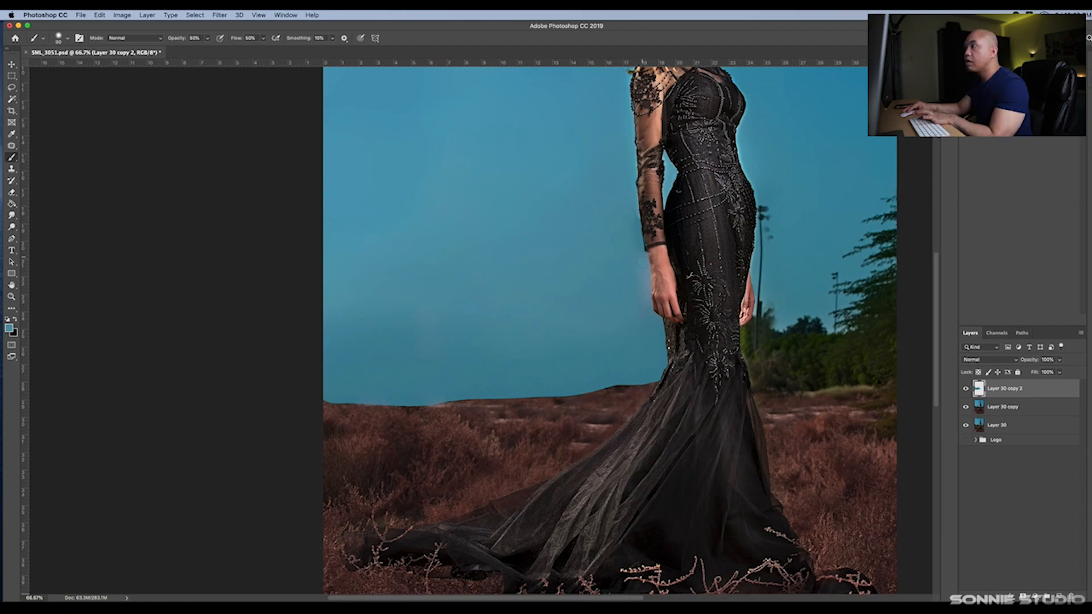
key(bracketright)
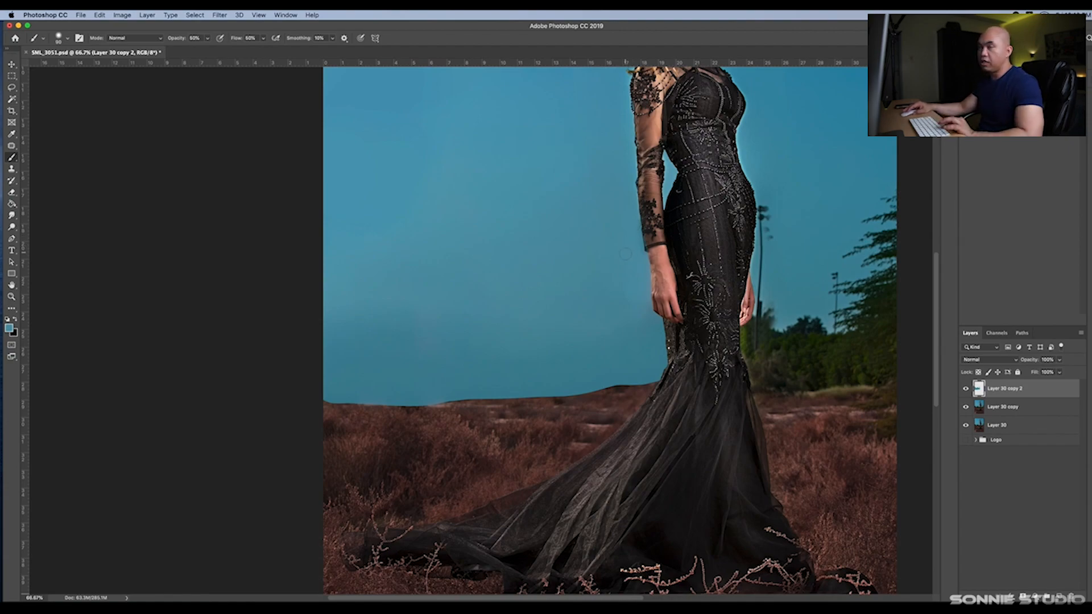
Touch up the sky edge along the model's lower sleeve and wrist with a small soft brush.
key(space)
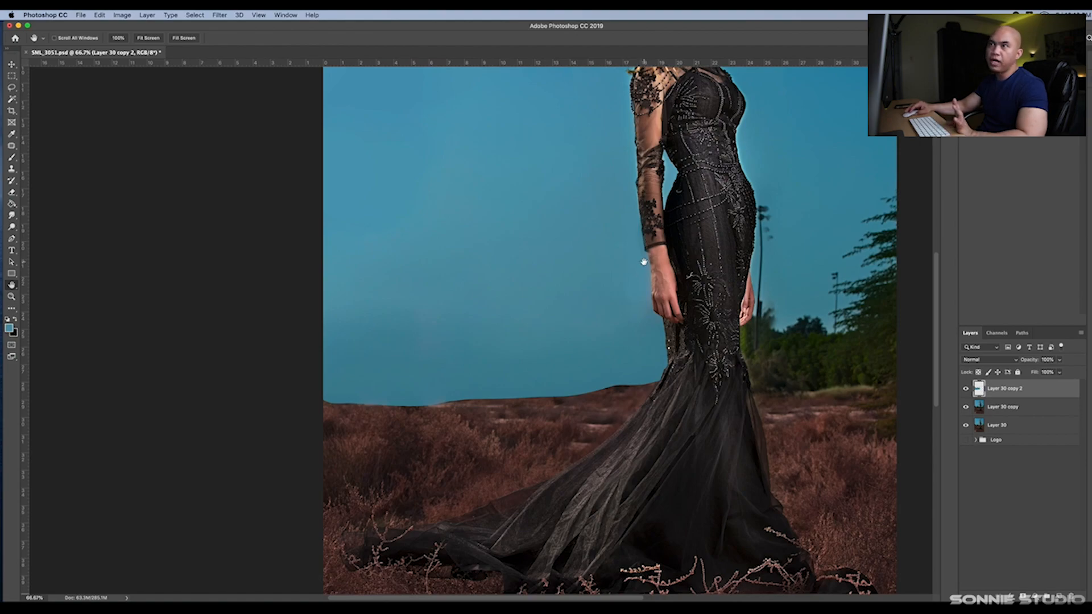
scroll(666, 245, up, 5)
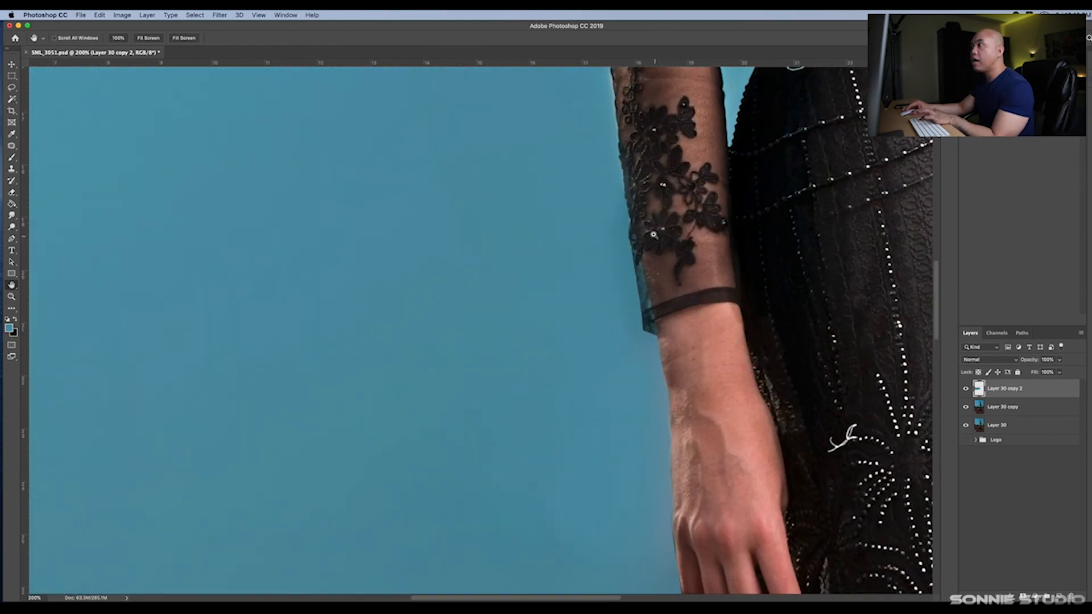
click(12, 158)
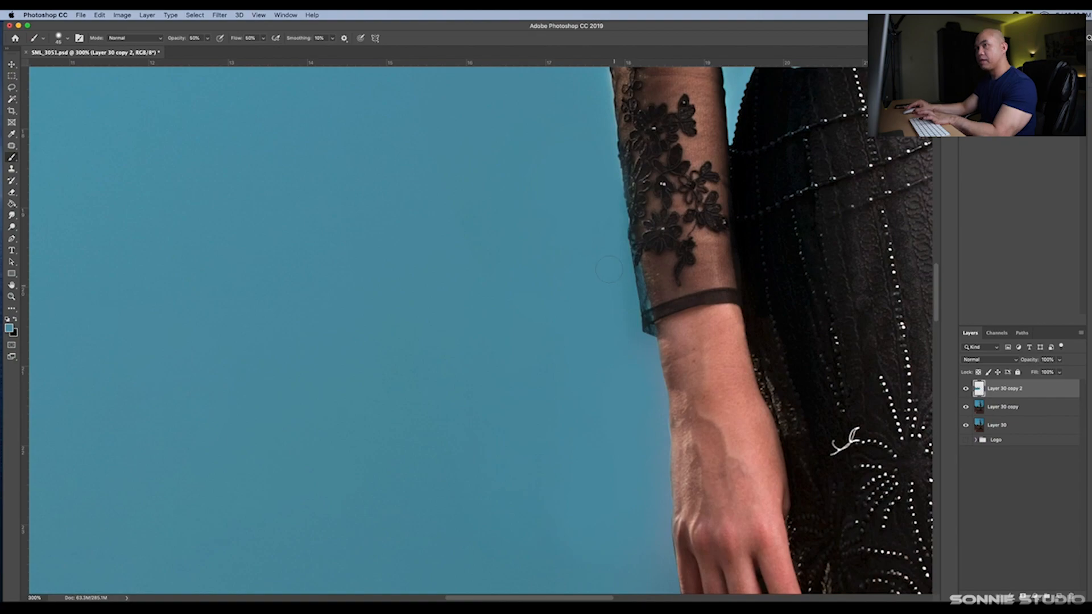
key(h)
key(ctrl+0)
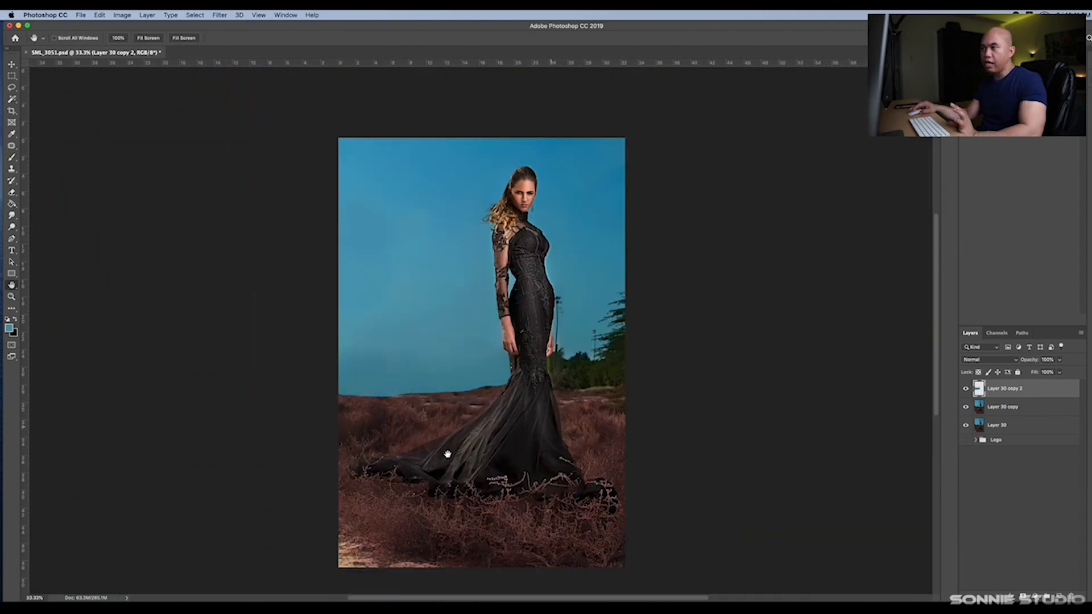
Delete a rectangular strip of Layer 30 copy 2 along the uneven left horizon up to the dress, and clear the selection.
scroll(355, 369, up, 1)
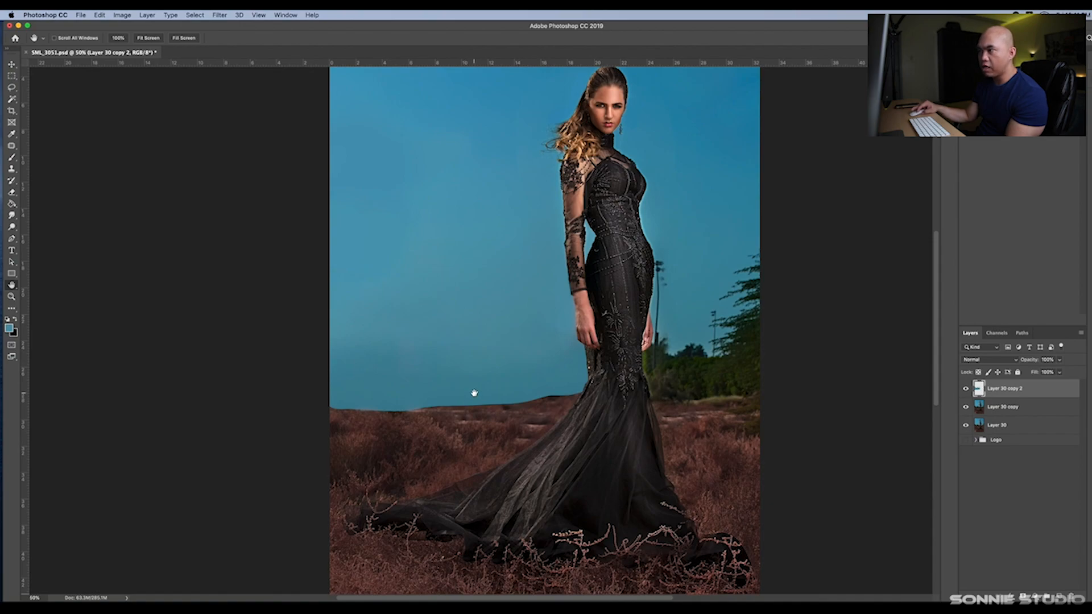
drag(471, 395, 510, 374)
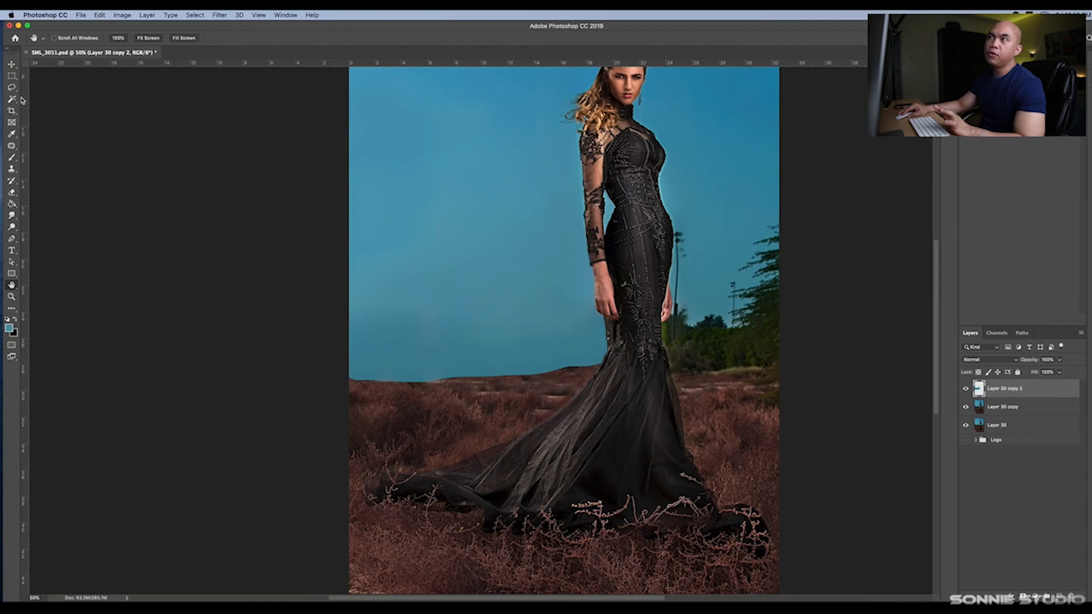
click(12, 78)
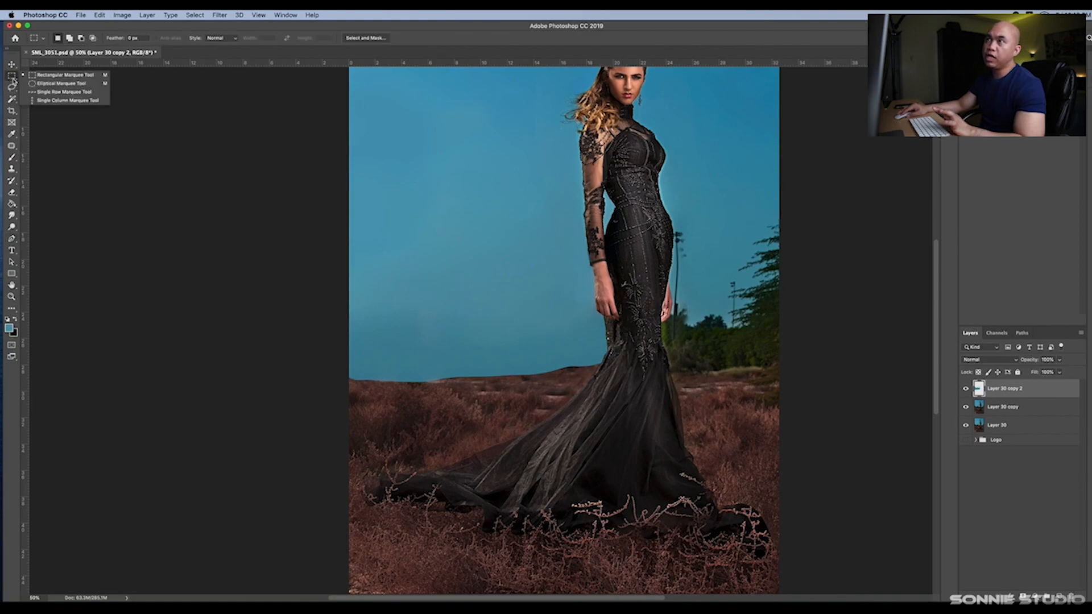
click(50, 80)
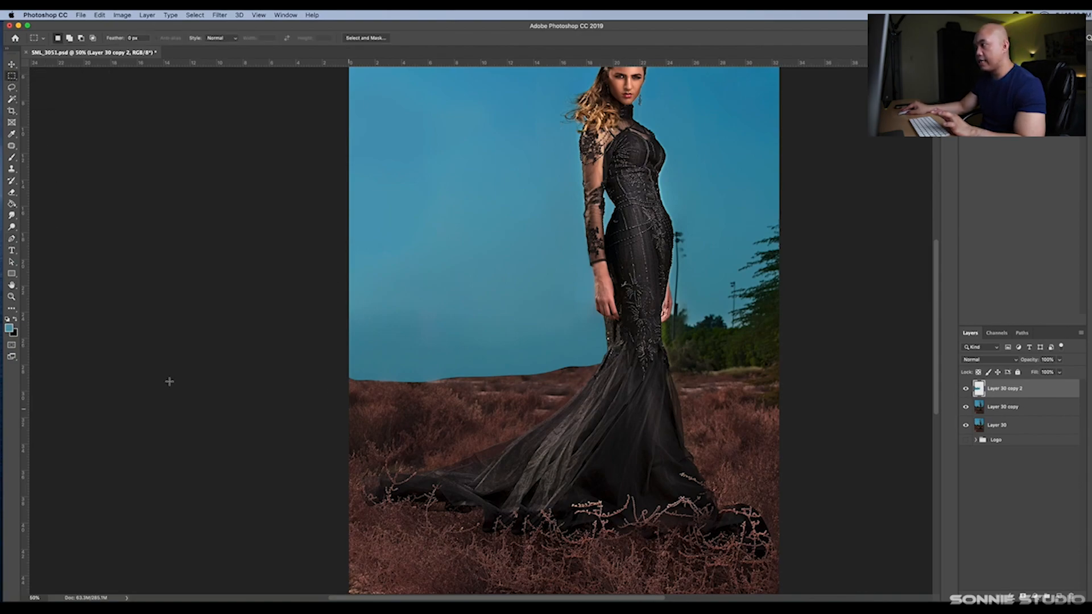
drag(349, 381, 634, 364)
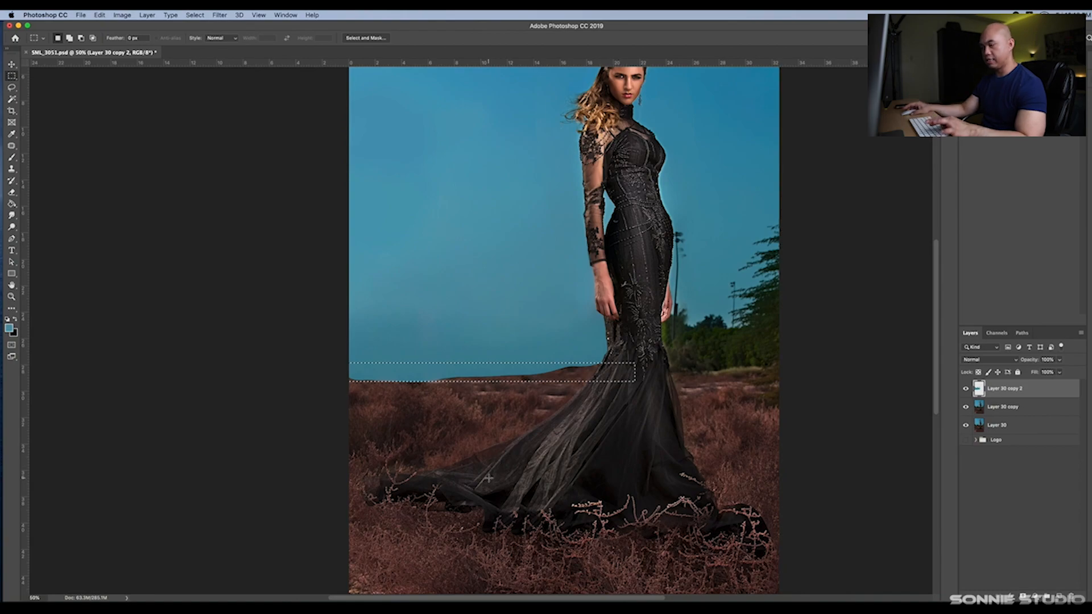
key(Delete)
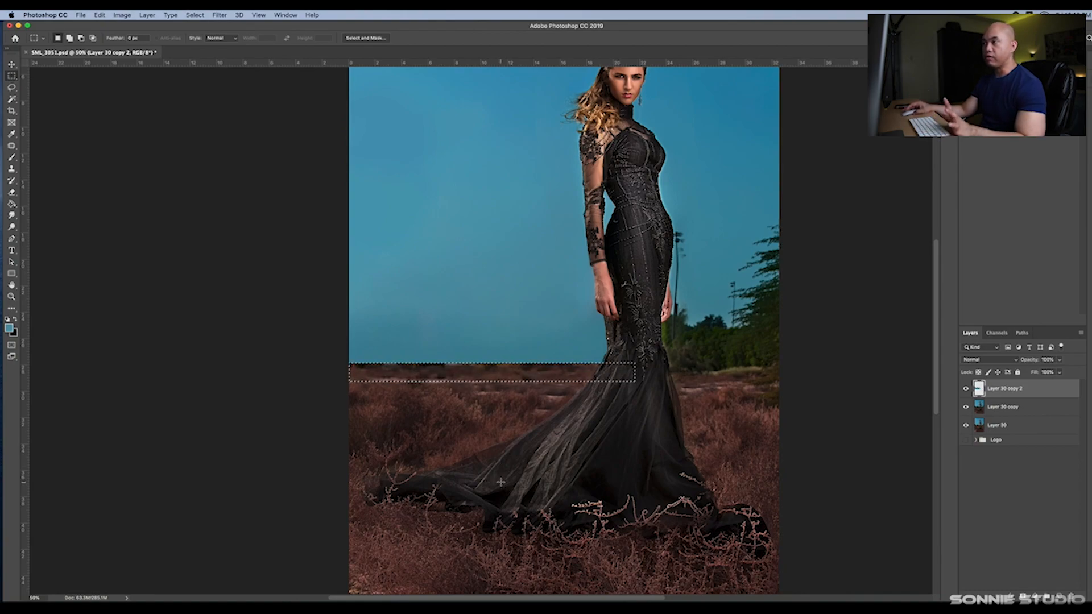
click(500, 482)
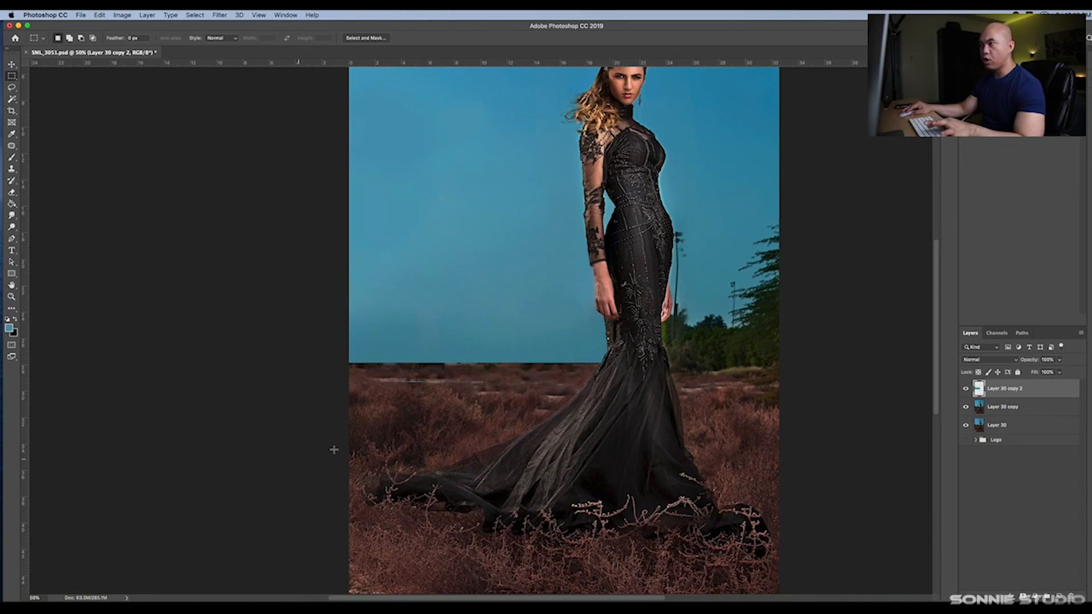
drag(493, 407, 480, 374)
key(super+d)
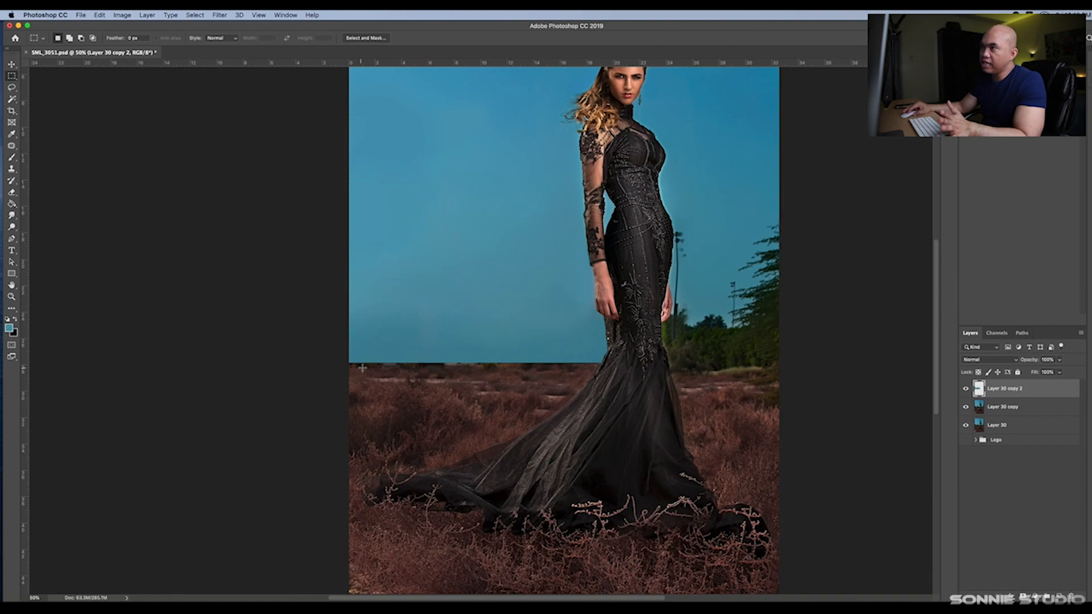
Smudge the straight left horizon edge on Layer 30 copy 2 with the Smudge Tool to make it look natural.
scroll(557, 378, left, 3)
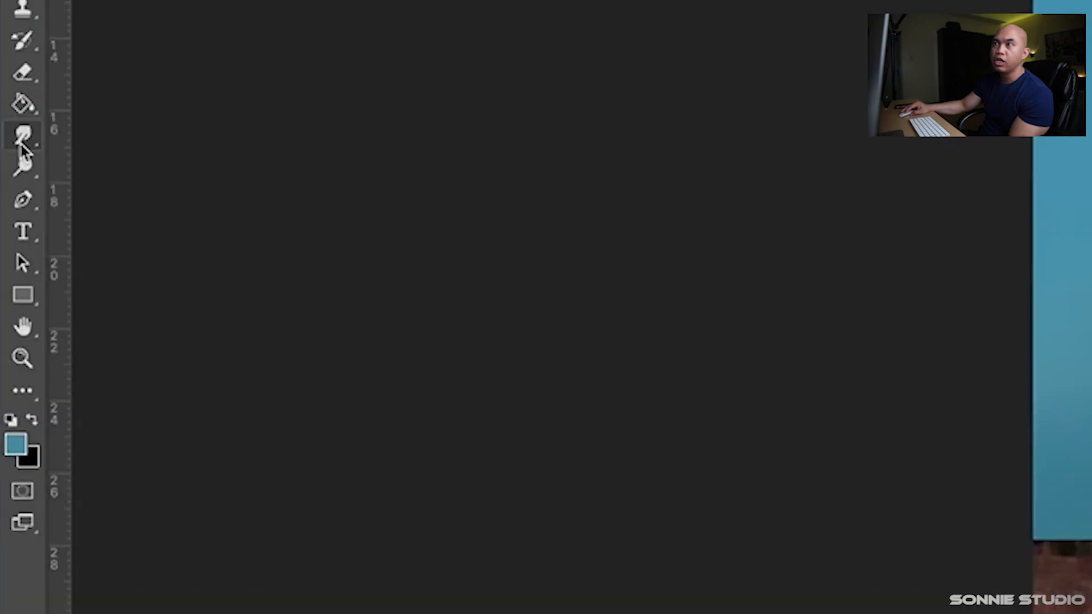
click(11, 216)
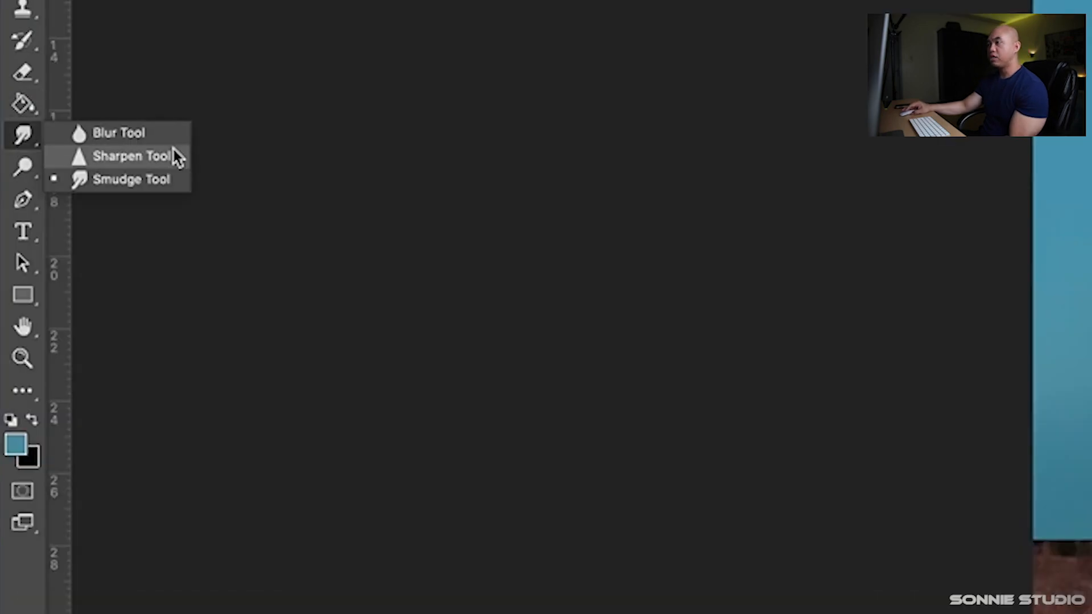
click(163, 180)
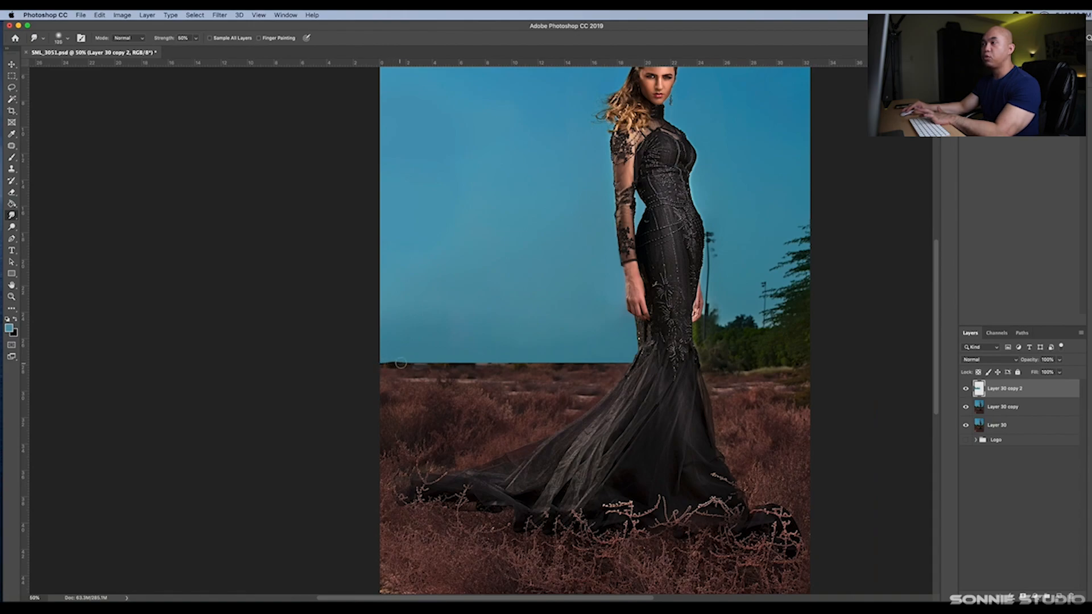
mouse_move(430, 361)
mouse_down()
mouse_move(612, 363)
mouse_move(461, 361)
mouse_move(577, 363)
mouse_up()
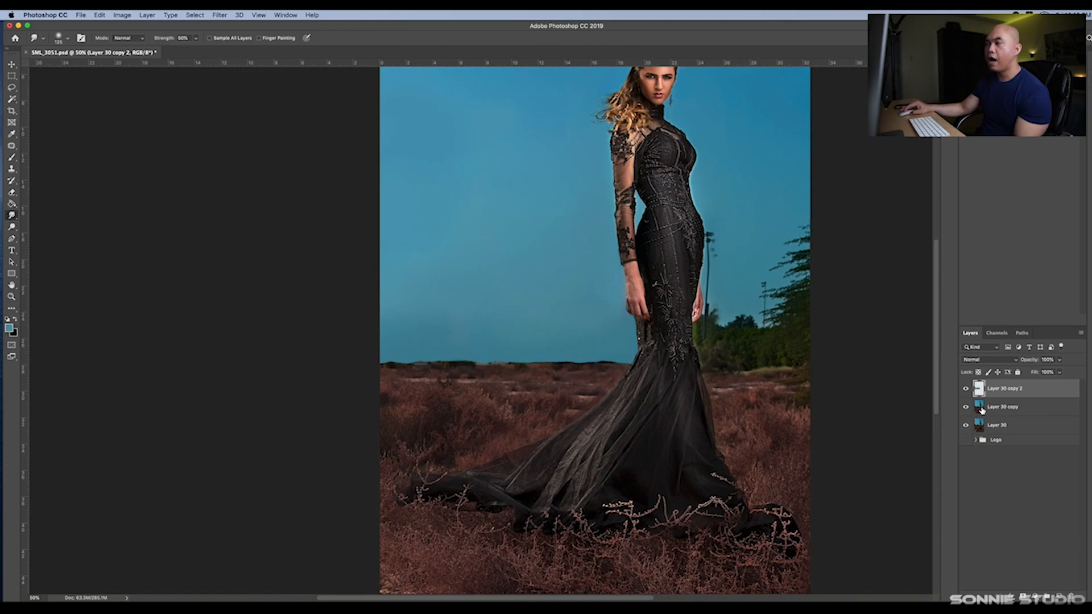
On Layer 30 copy, outline the bushes below the left horizon with the Patch Tool and copy them to a new layer.
click(12, 146)
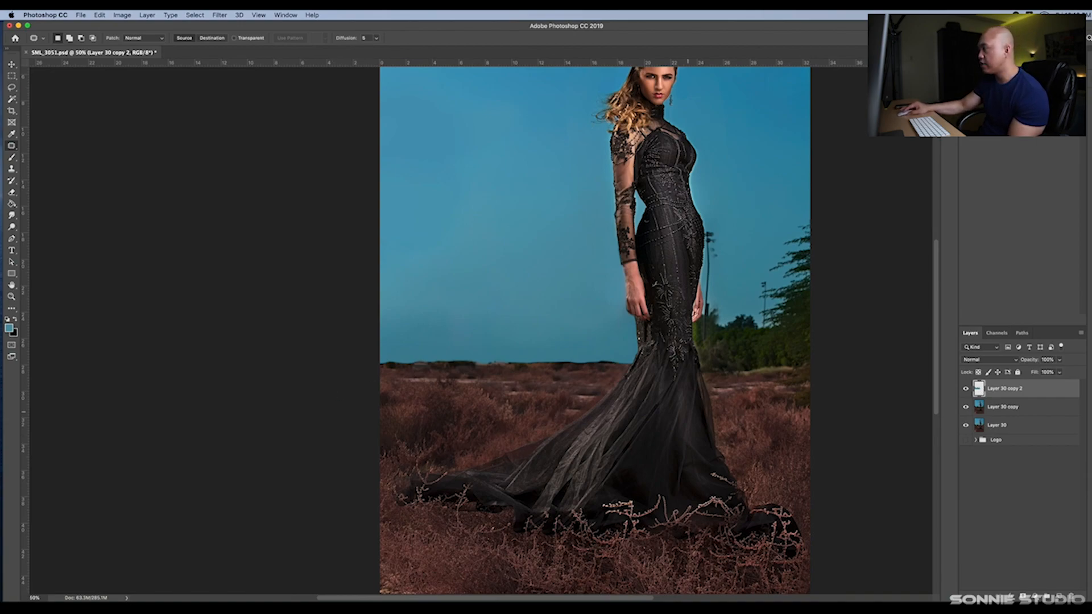
click(1021, 408)
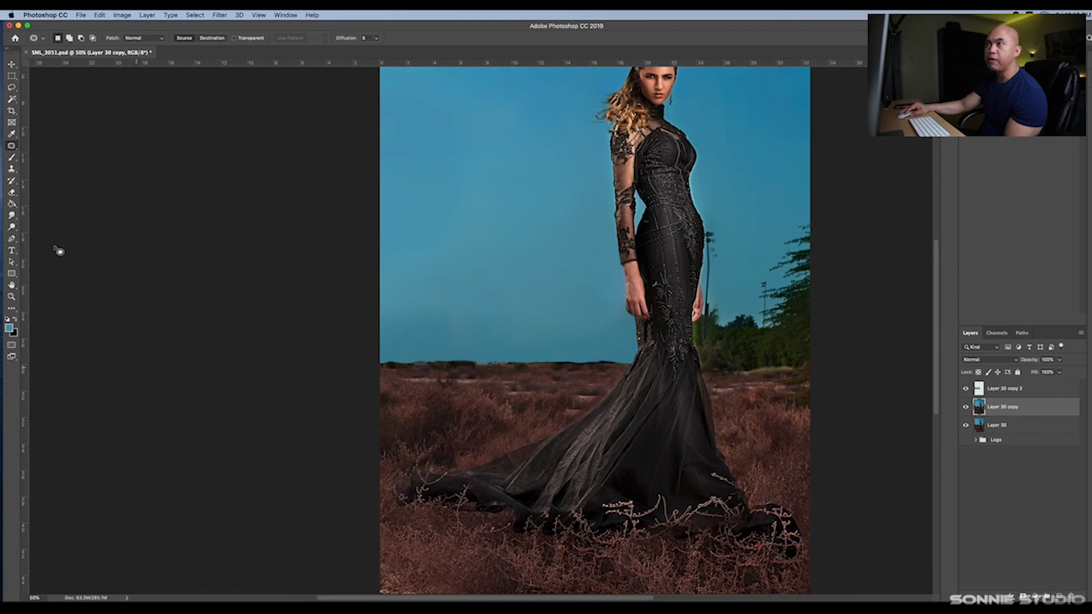
click(12, 147)
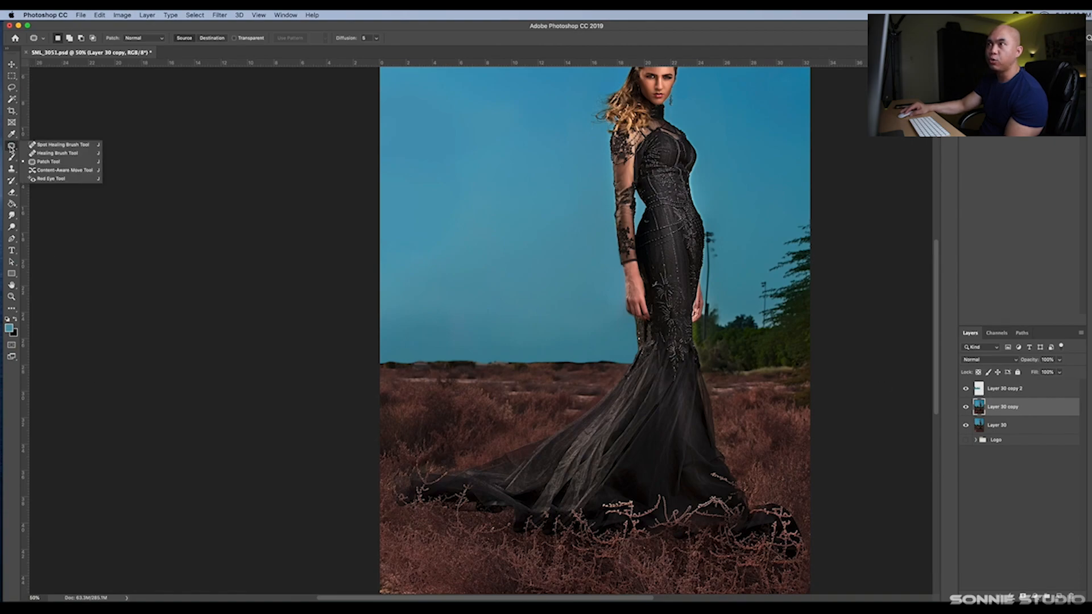
click(49, 161)
mouse_move(535, 376)
mouse_down()
mouse_move(397, 367)
mouse_move(364, 380)
mouse_move(369, 436)
mouse_move(392, 458)
mouse_move(424, 461)
mouse_move(523, 448)
mouse_move(554, 419)
mouse_move(547, 375)
mouse_up()
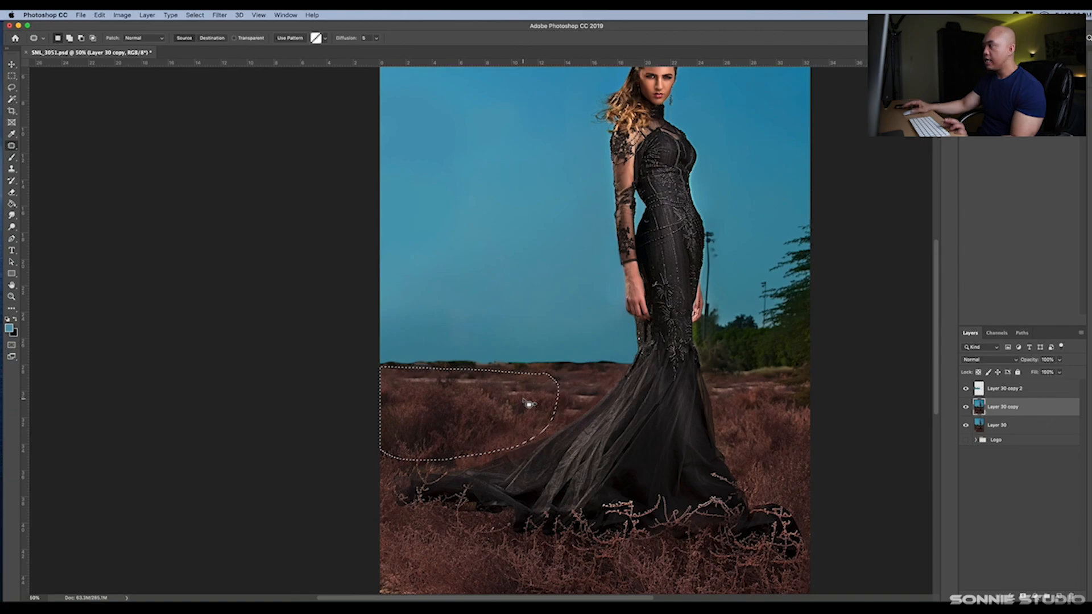
key(ctrl+j)
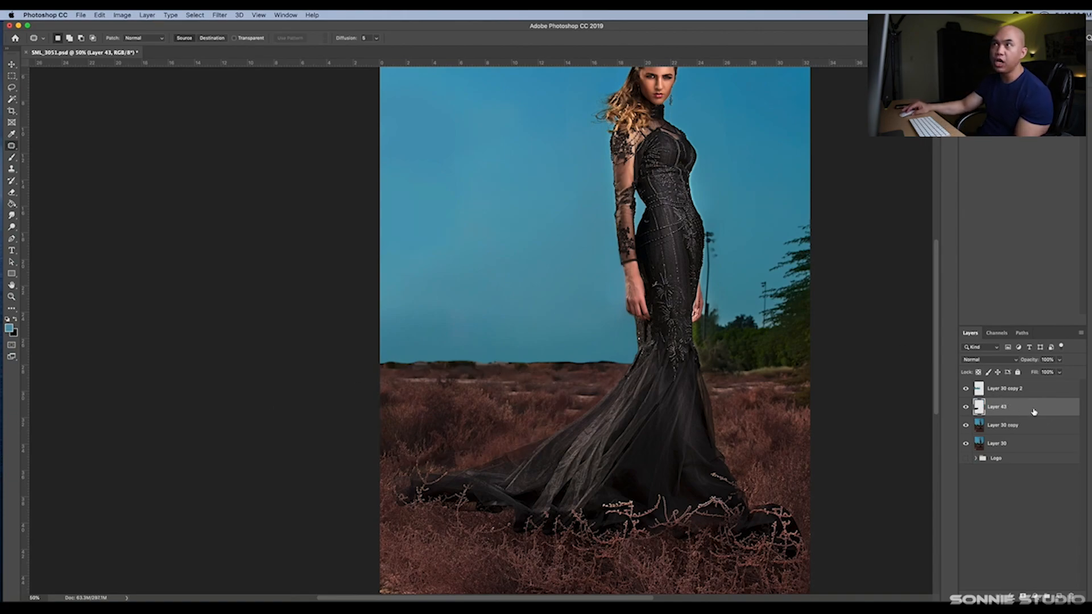
Move the copied bushes of Layer 43 up over the left horizon and place the layer above Layer 30 copy 2.
click(11, 63)
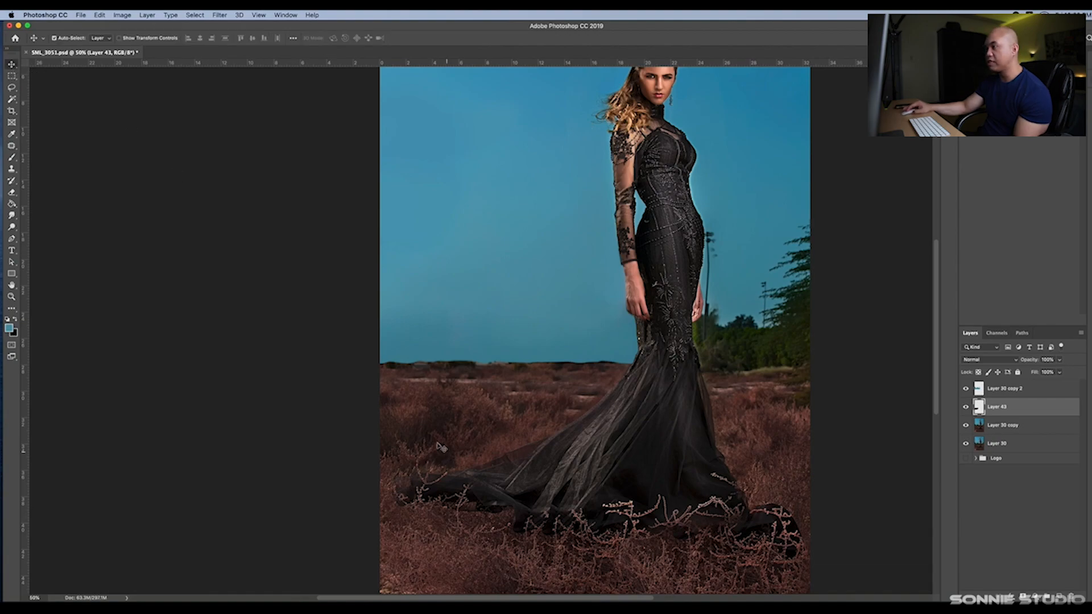
mouse_move(492, 414)
mouse_down()
mouse_move(482, 315)
mouse_move(484, 396)
mouse_up()
drag(1003, 403, 1014, 382)
mouse_move(492, 380)
mouse_down()
mouse_move(533, 280)
mouse_move(465, 385)
mouse_move(467, 401)
mouse_move(481, 392)
mouse_up()
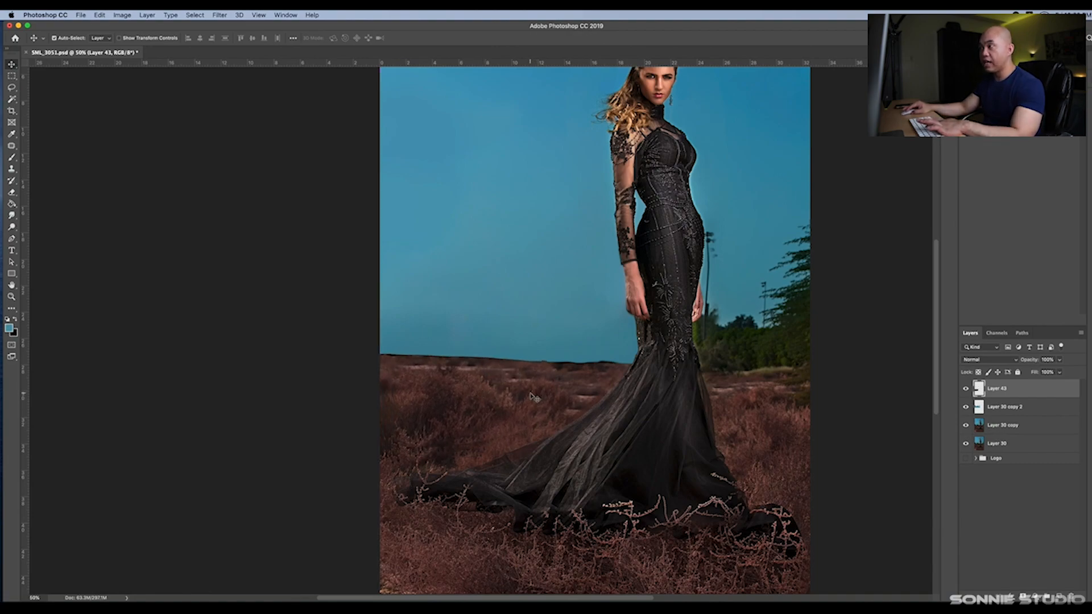
Rotate Layer 43 slightly to level its upper edge with the horizon, and place a duplicate of it further right across the dress.
key(ctrl+t)
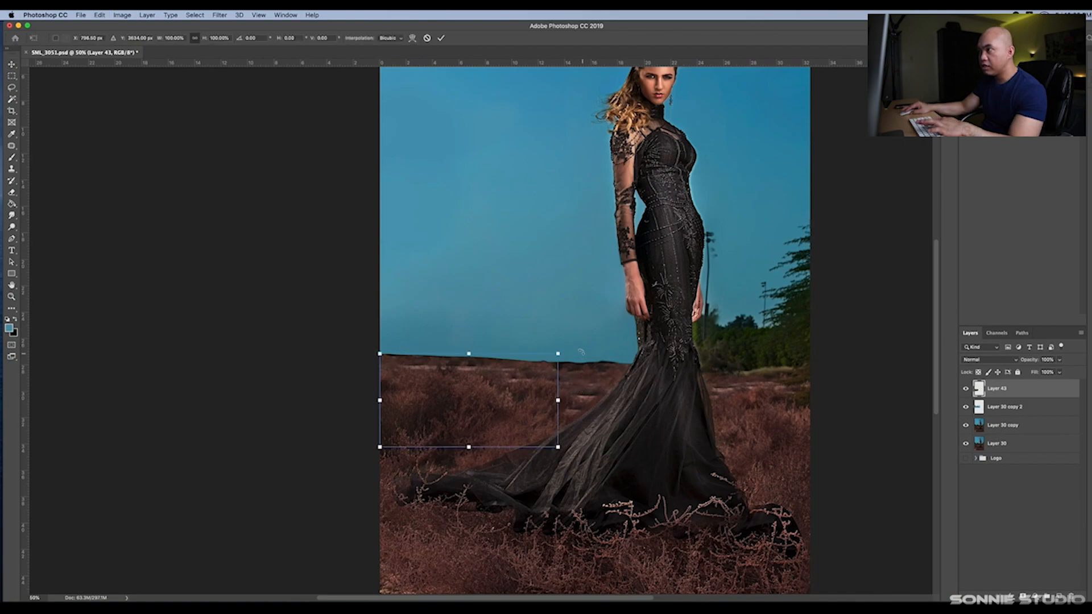
drag(581, 372, 578, 350)
drag(522, 373, 522, 374)
key(Return)
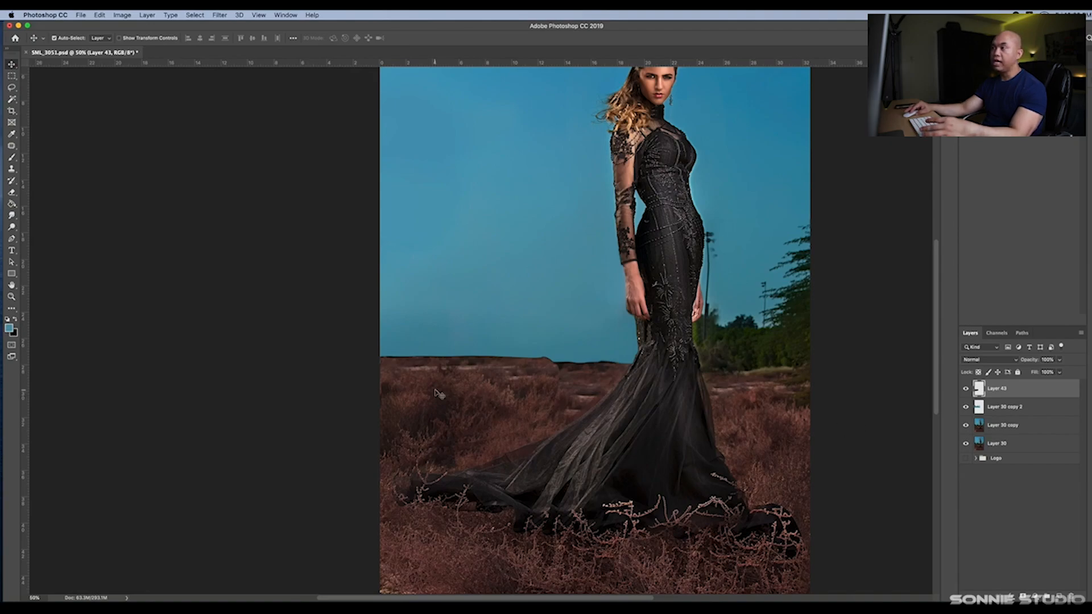
drag(436, 393, 570, 393)
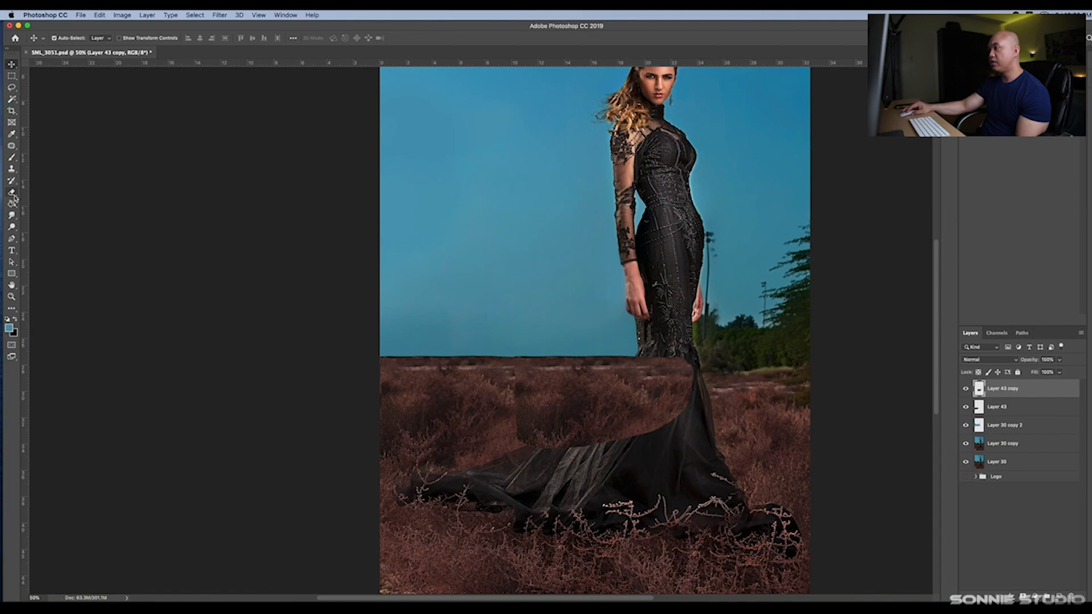
Erase the part of Layer 43 copy covering the upper skirt with the Eraser enlarged to 300 px.
key(e)
drag(689, 364, 681, 410)
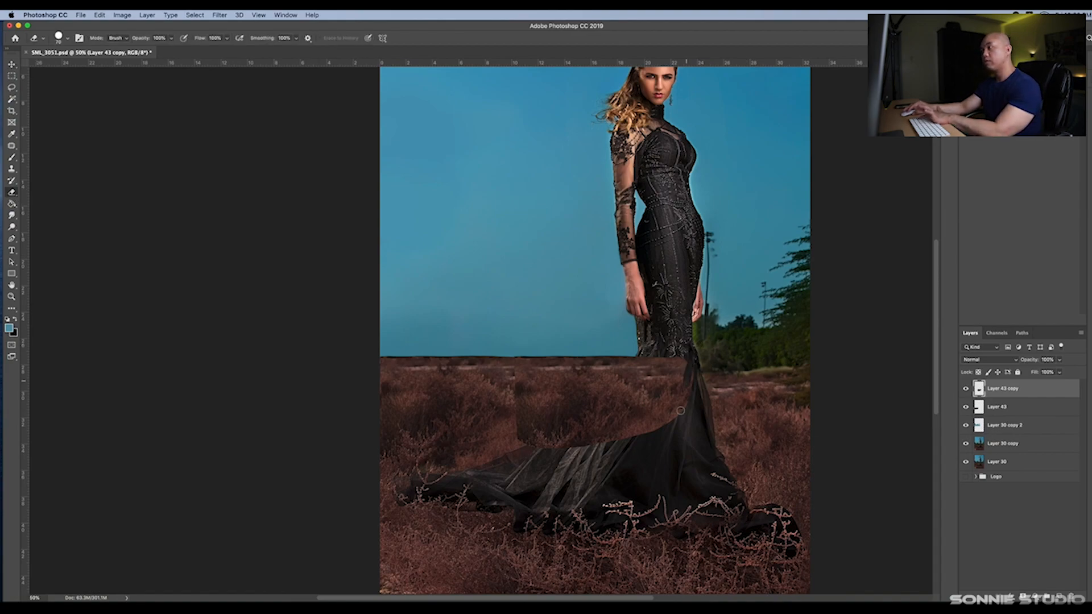
key(bracketright)
key(bracketright)
key(bracketright)
key(bracketright)
key(bracketright)
key(bracketright)
key(bracketright)
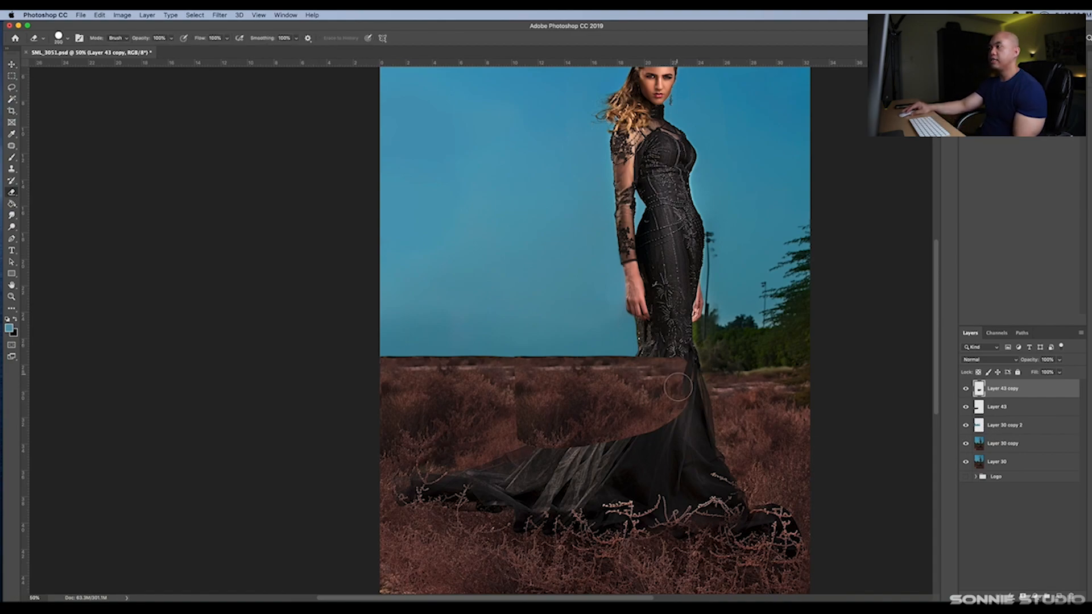
mouse_move(666, 400)
mouse_down()
mouse_move(671, 356)
mouse_move(660, 392)
mouse_up()
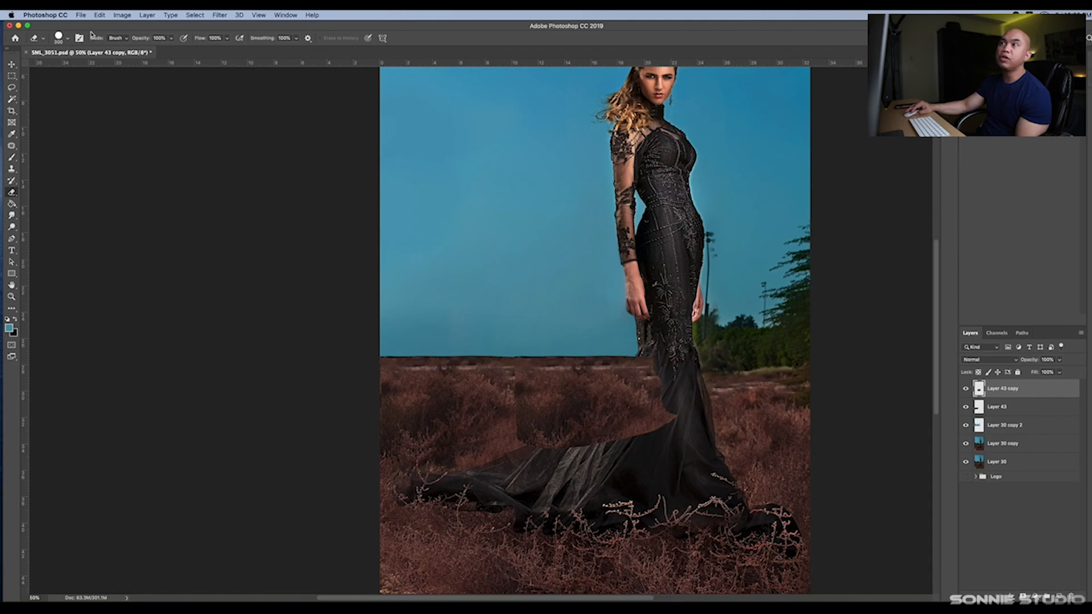
Lower the Eraser's hardness and erase the rest of Layer 43 copy where it covers the skirt and train.
click(57, 39)
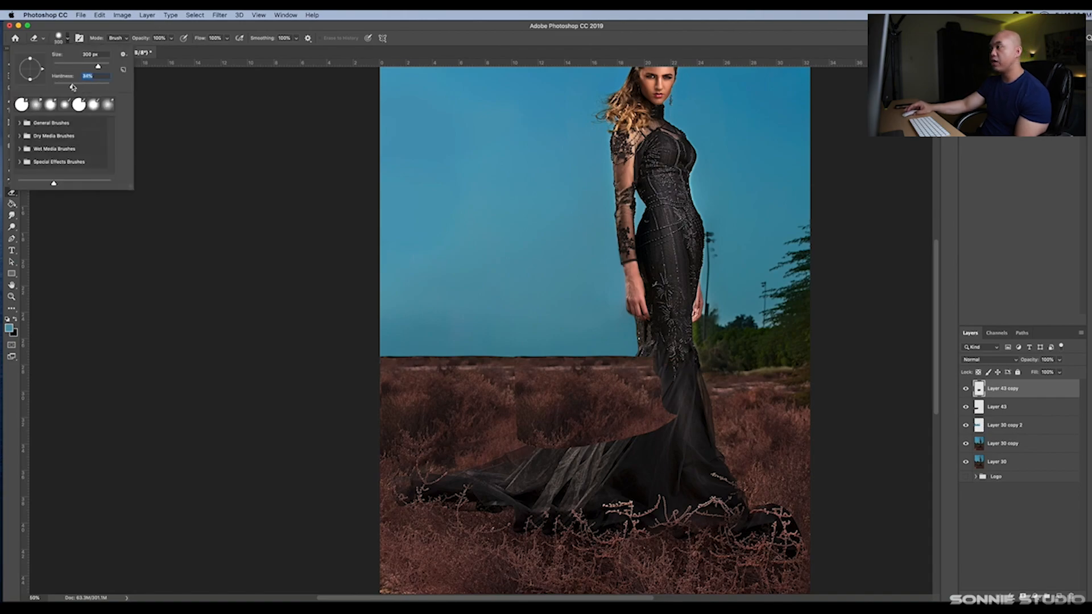
click(154, 189)
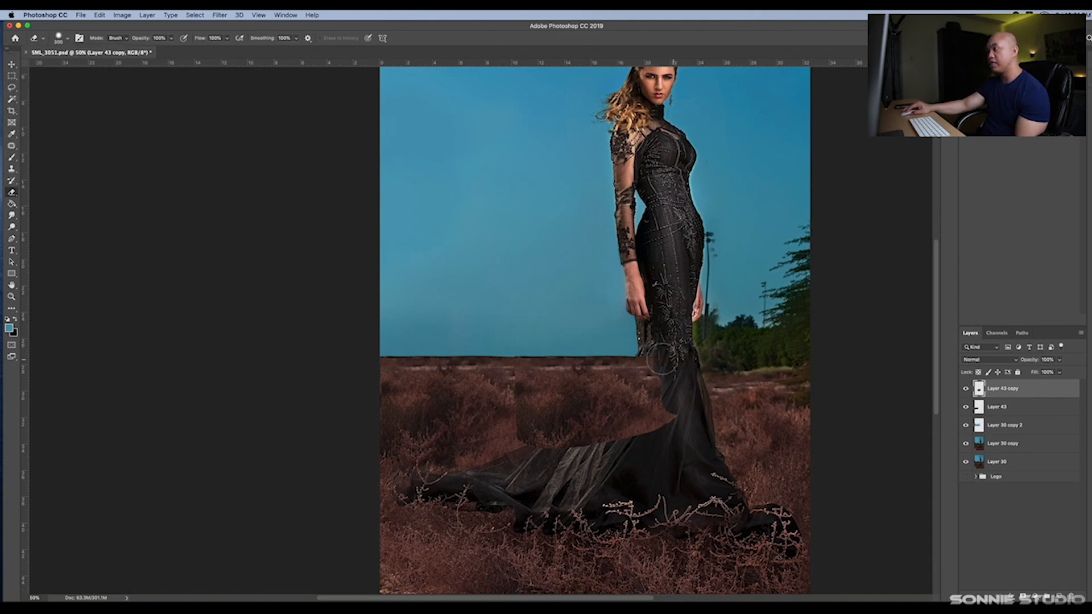
mouse_move(661, 360)
mouse_down()
mouse_move(662, 424)
mouse_move(675, 419)
mouse_move(637, 407)
mouse_move(672, 424)
mouse_move(626, 416)
mouse_move(645, 369)
mouse_move(558, 462)
mouse_move(584, 459)
mouse_move(630, 406)
mouse_move(549, 457)
mouse_move(519, 461)
mouse_move(588, 443)
mouse_move(621, 420)
mouse_move(569, 452)
mouse_move(391, 480)
mouse_move(503, 492)
mouse_move(602, 531)
mouse_move(475, 497)
mouse_up()
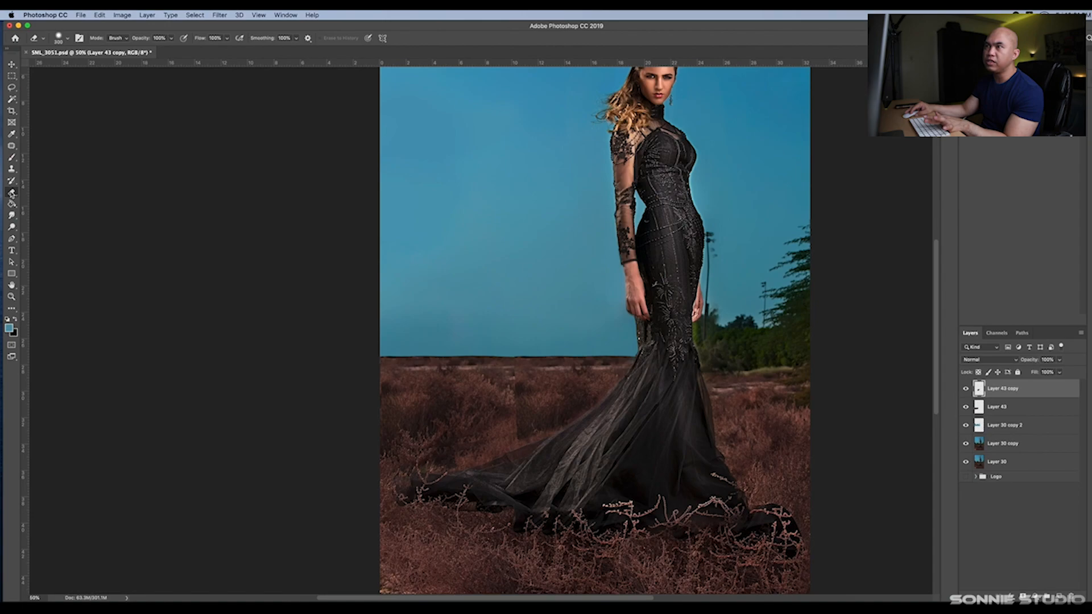
Blend the vertical seam between the two bush patches on Layer 43 copy using a soft Eraser with 0% hardness.
click(61, 38)
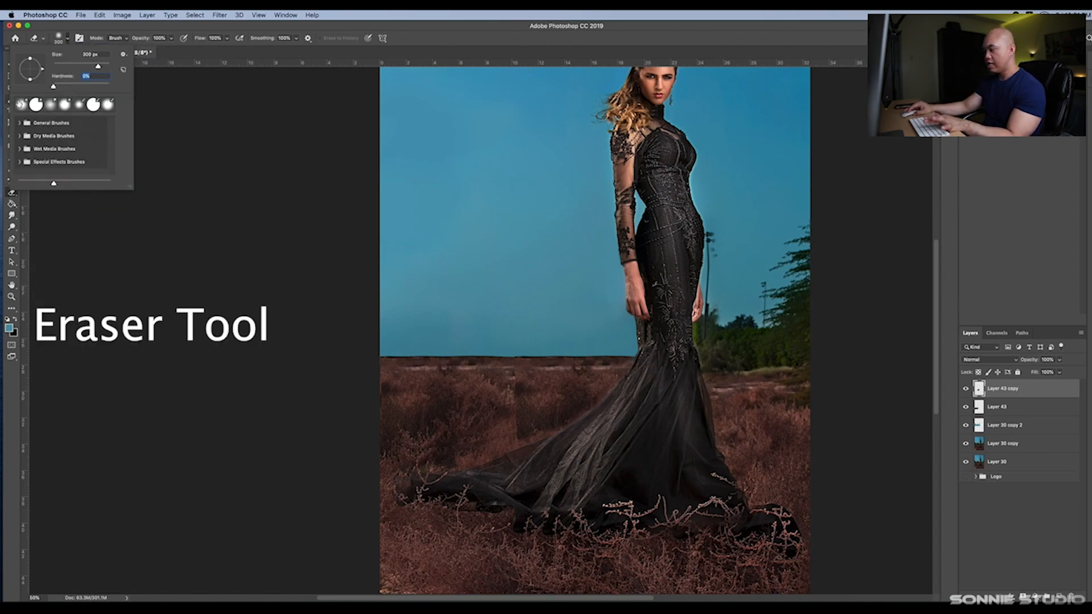
click(203, 238)
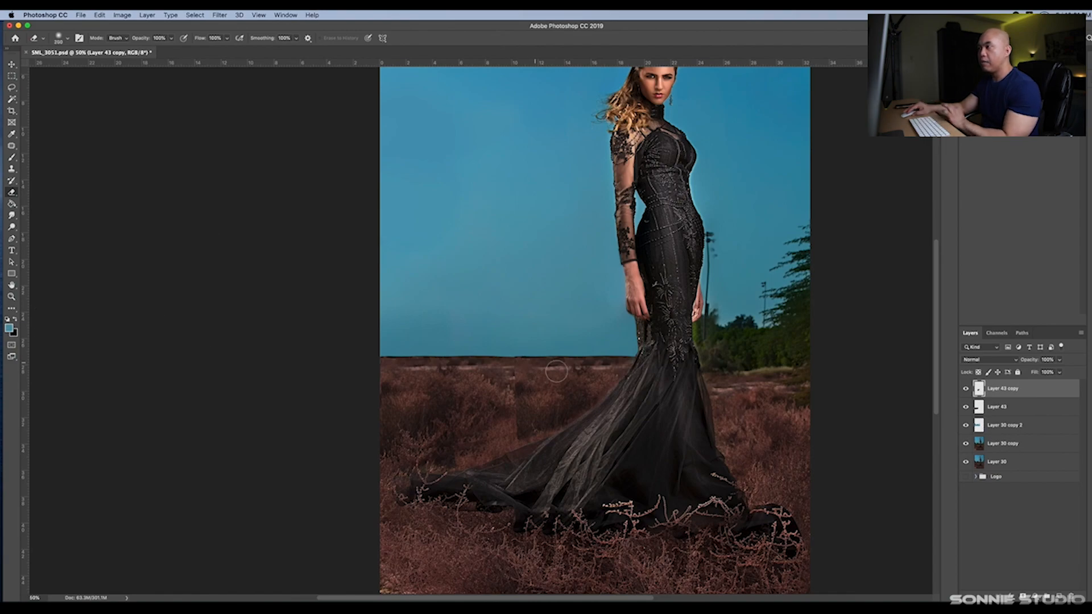
key(bracketright)
key(bracketright)
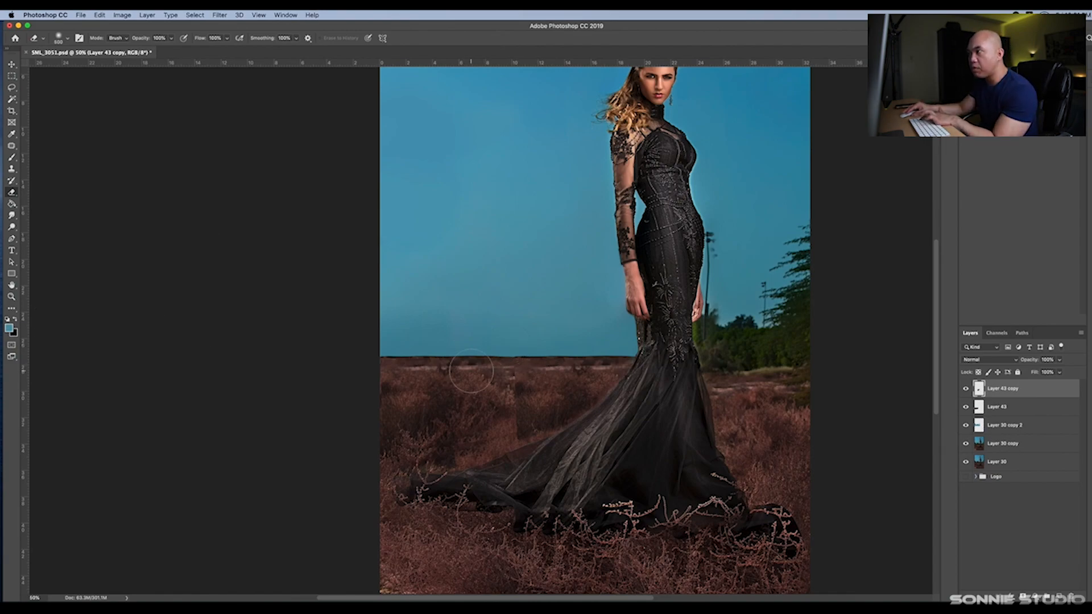
key(bracketleft)
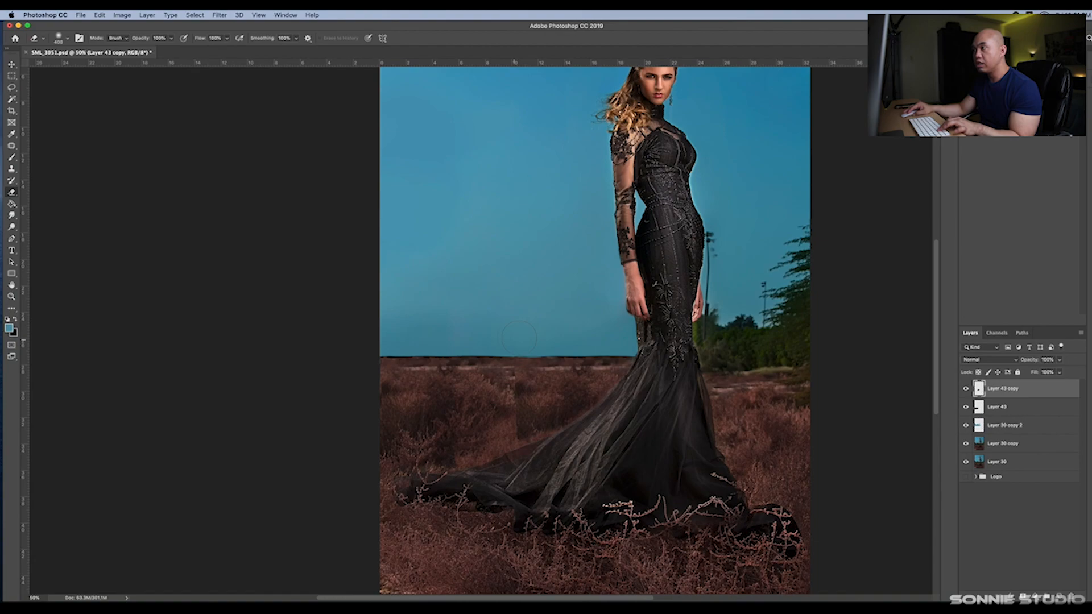
key(bracketleft)
drag(522, 364, 512, 377)
key(super+z)
key(super+z)
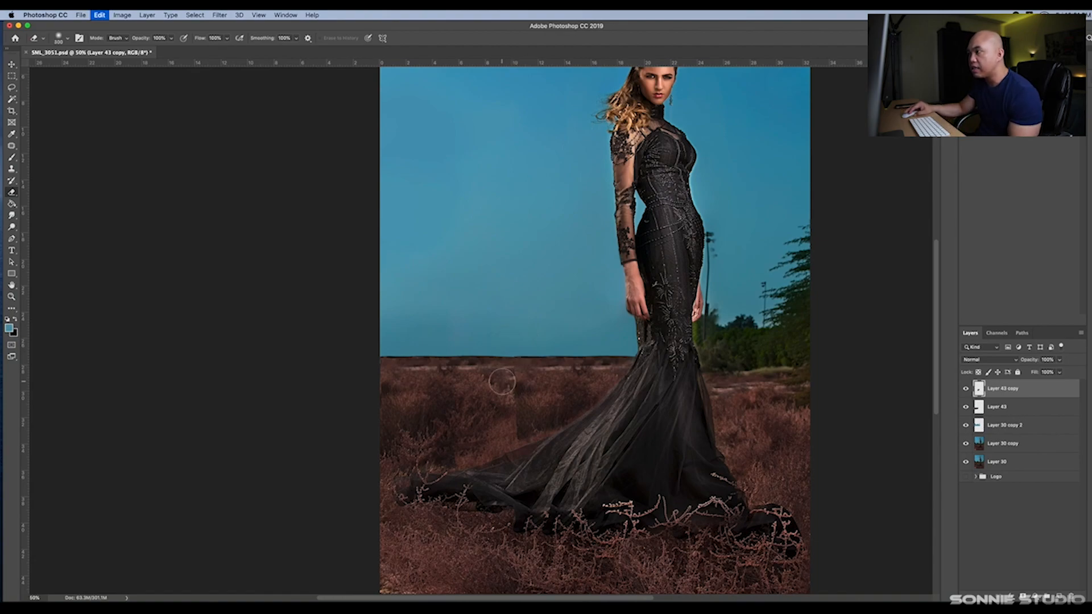
scroll(502, 384, up, 2)
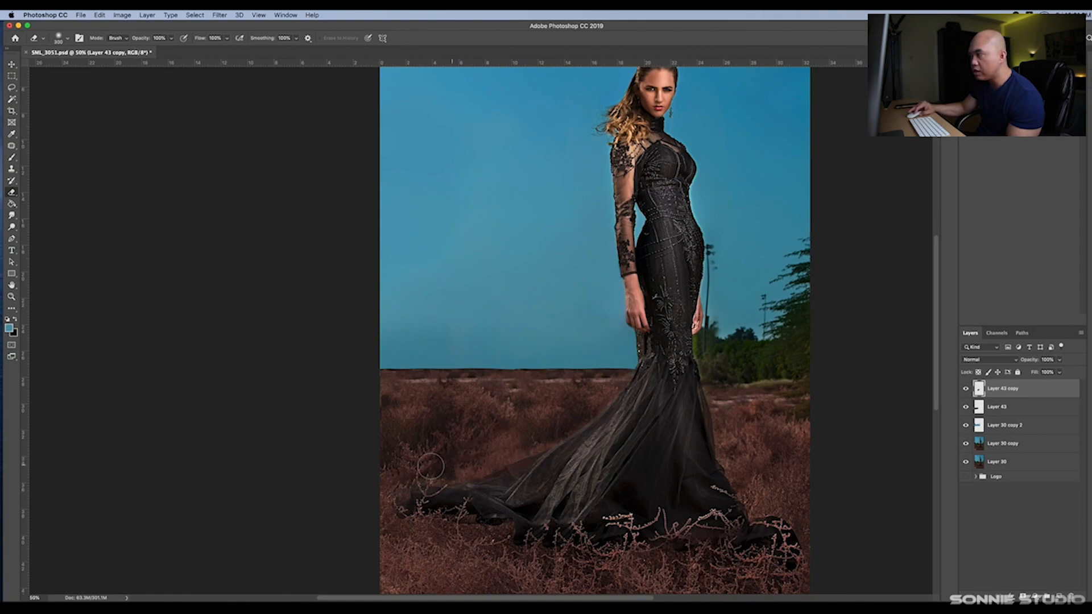
Merge Layer 43 copy, Layer 43 and Layer 30 copy 2 into one layer, and toggle its visibility to compare.
click(1000, 405)
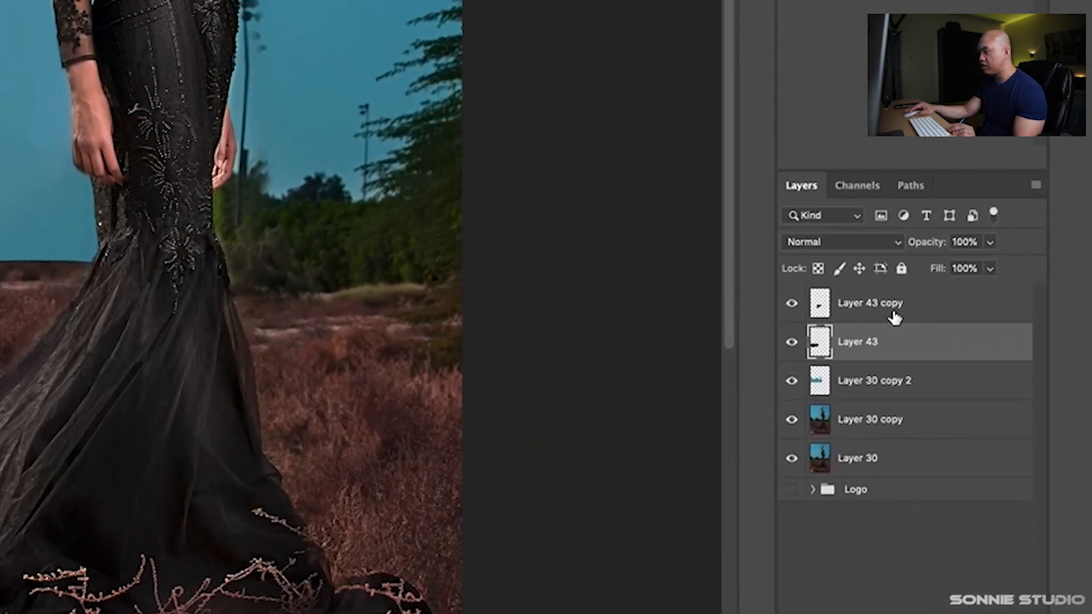
click(1015, 391)
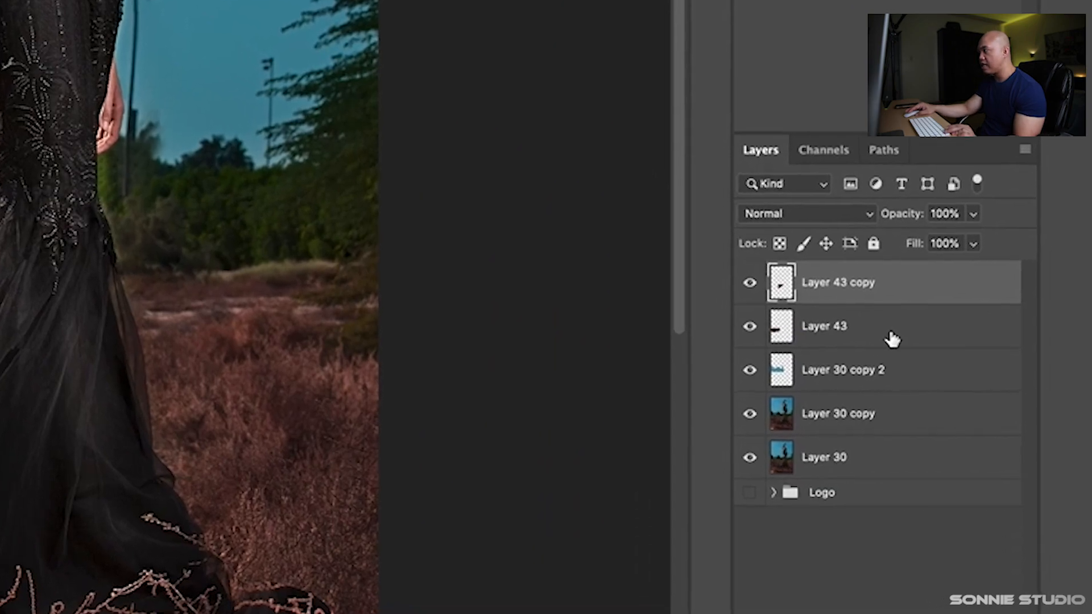
shift+click(882, 342)
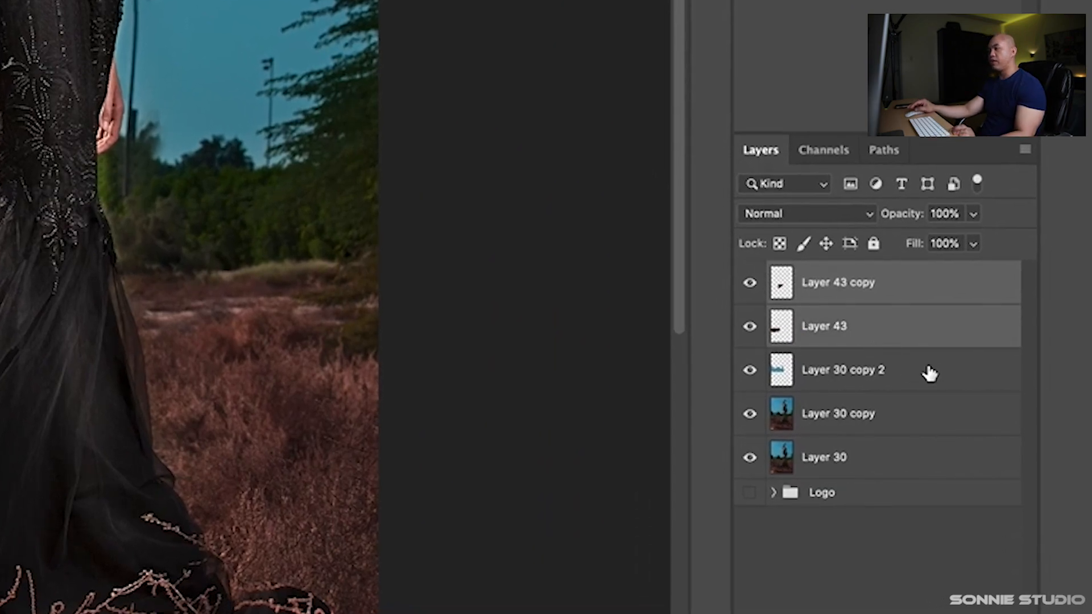
shift+click(929, 373)
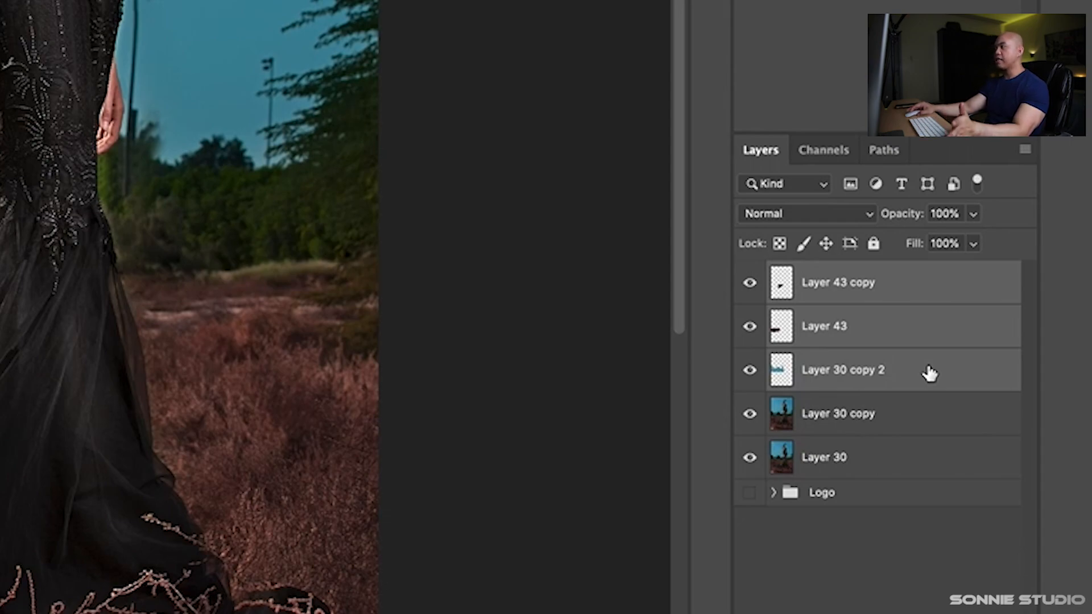
key(ctrl+e)
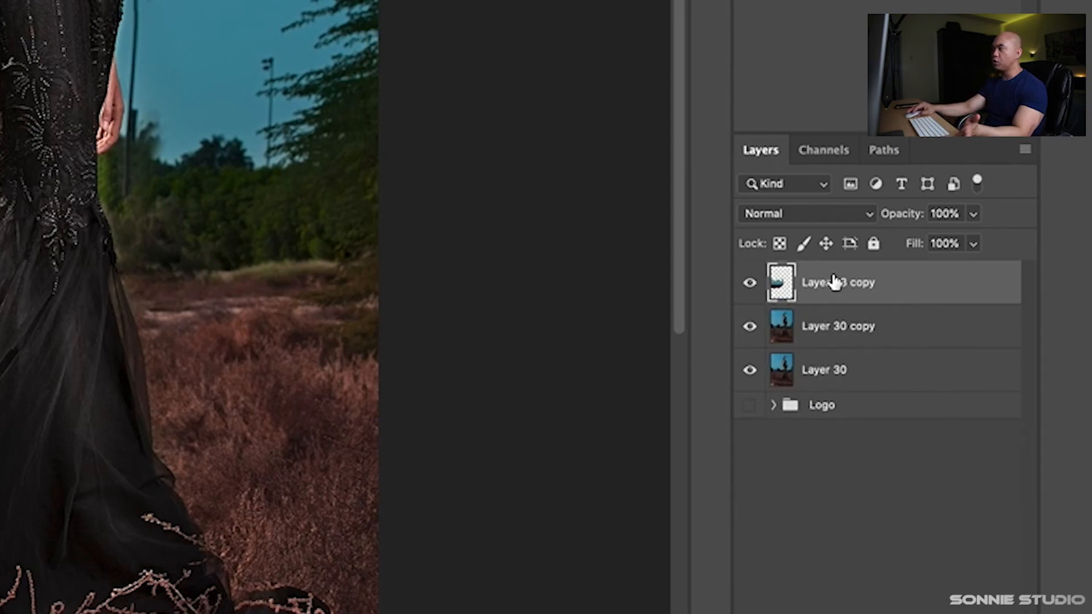
click(750, 283)
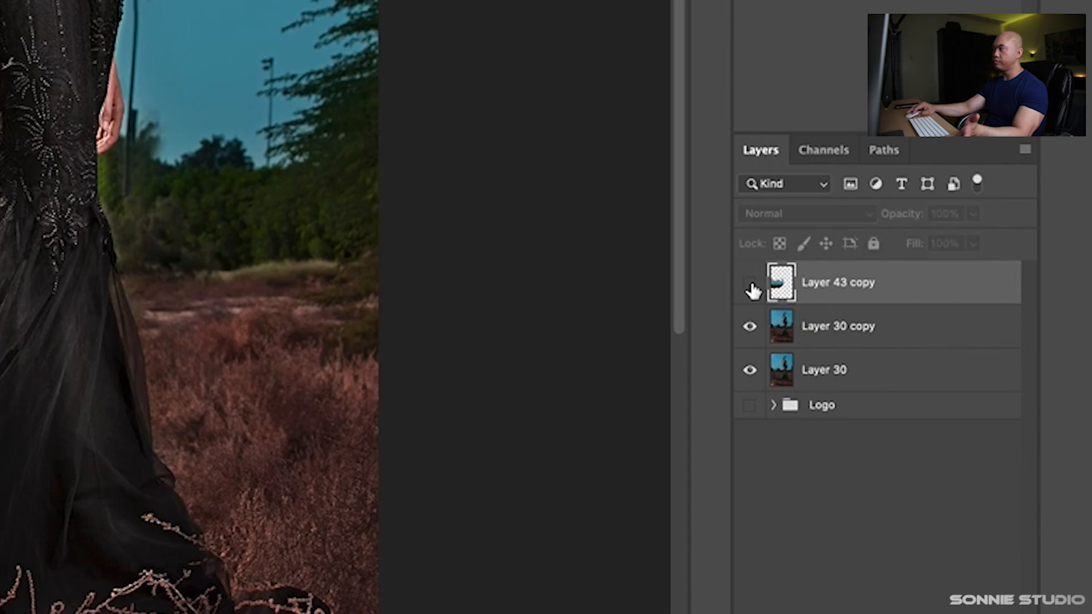
click(750, 283)
click(750, 283)
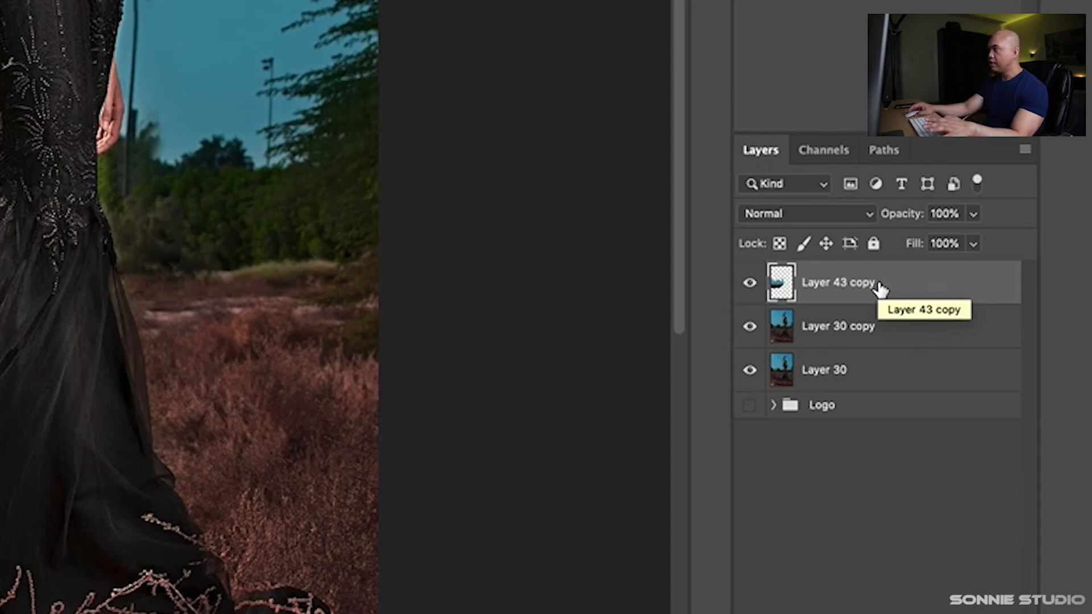
Duplicate the merged Layer 43 copy as a backup, and hide the lower of the two layers.
key(ctrl+j)
click(876, 334)
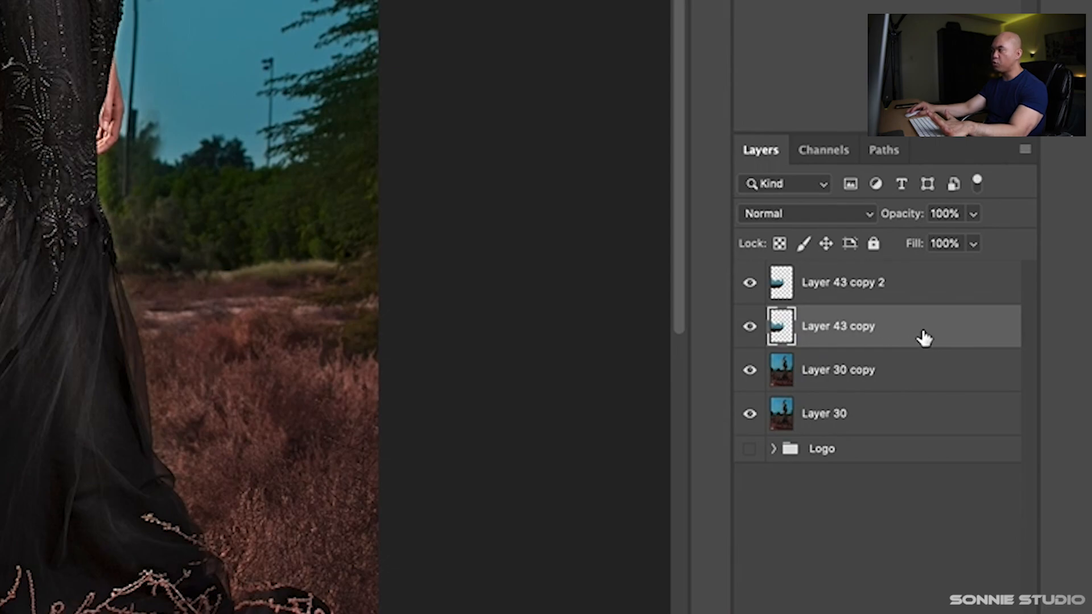
click(910, 292)
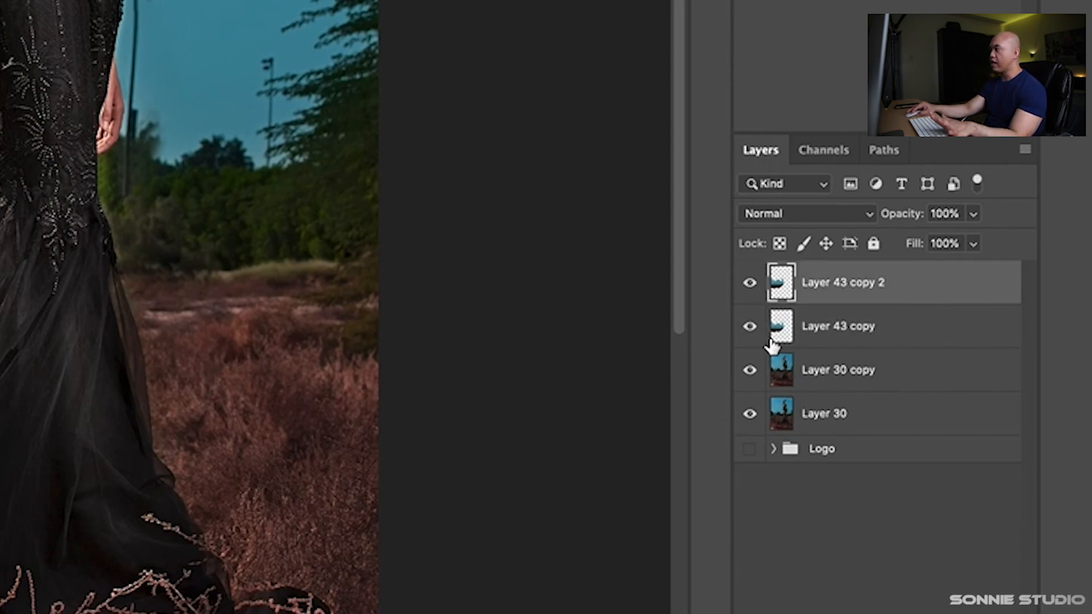
click(750, 326)
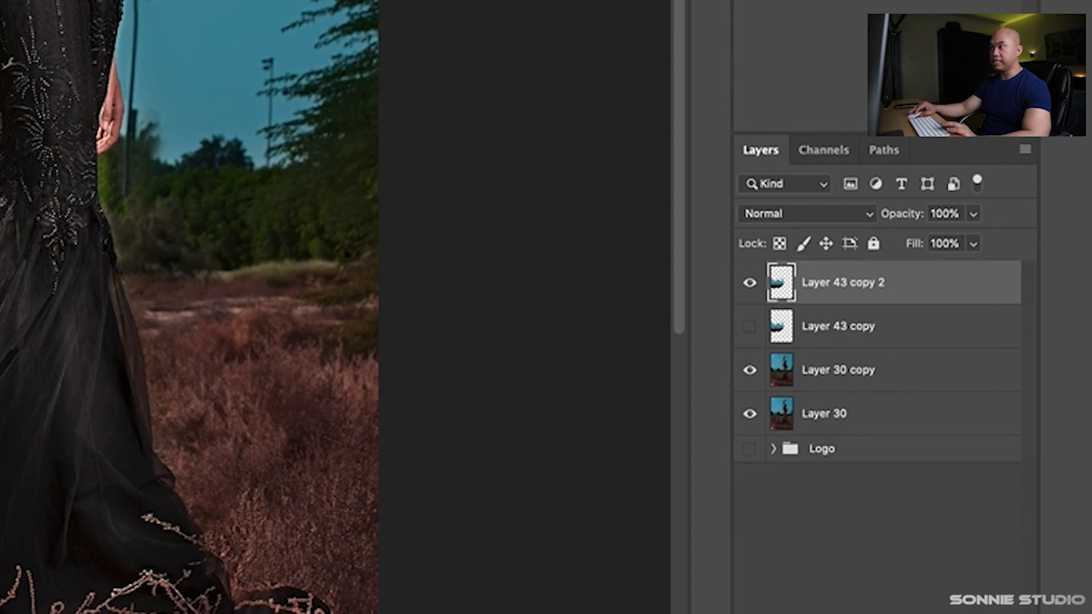
Refine the left horizon edge on Layer 43 copy 2 with the Smudge Tool.
super+click(475, 365)
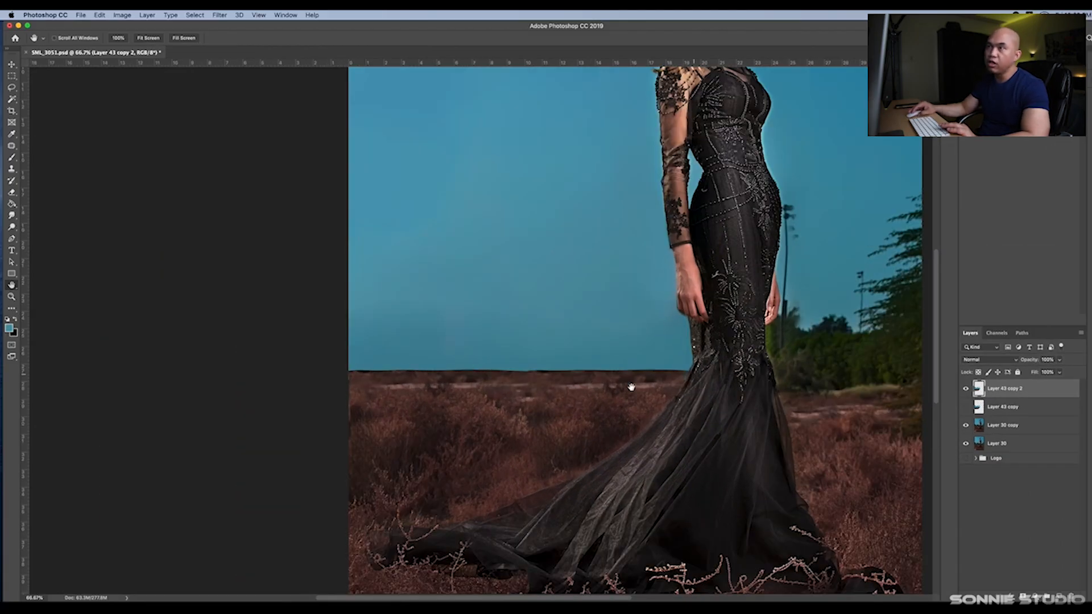
click(11, 215)
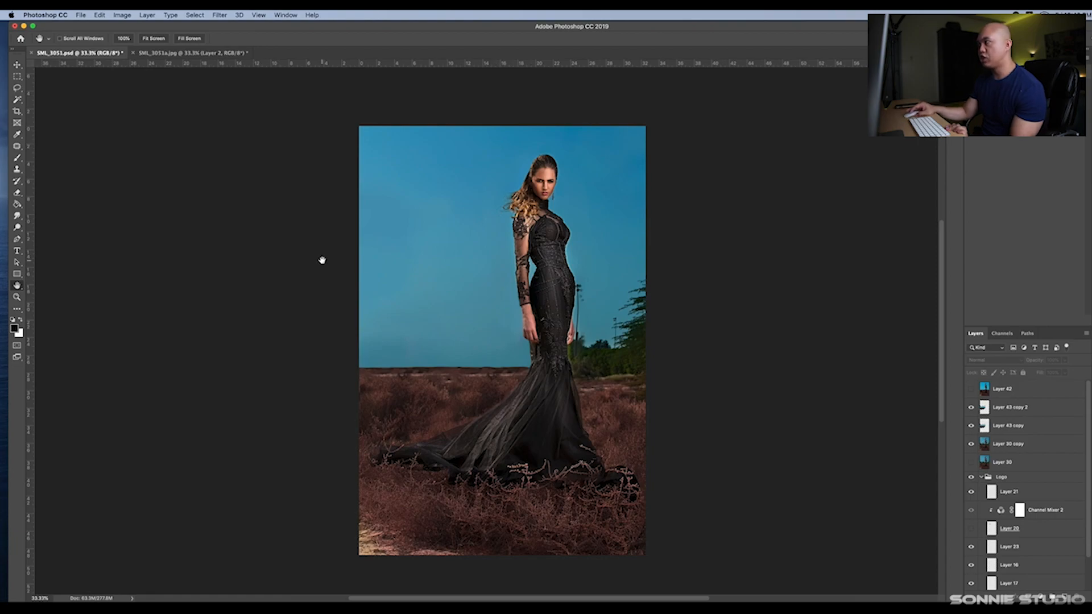
Show the finished retouch on Layer 42, and switch to SML_3051a.jpg to view the before-and-after comparison.
click(970, 389)
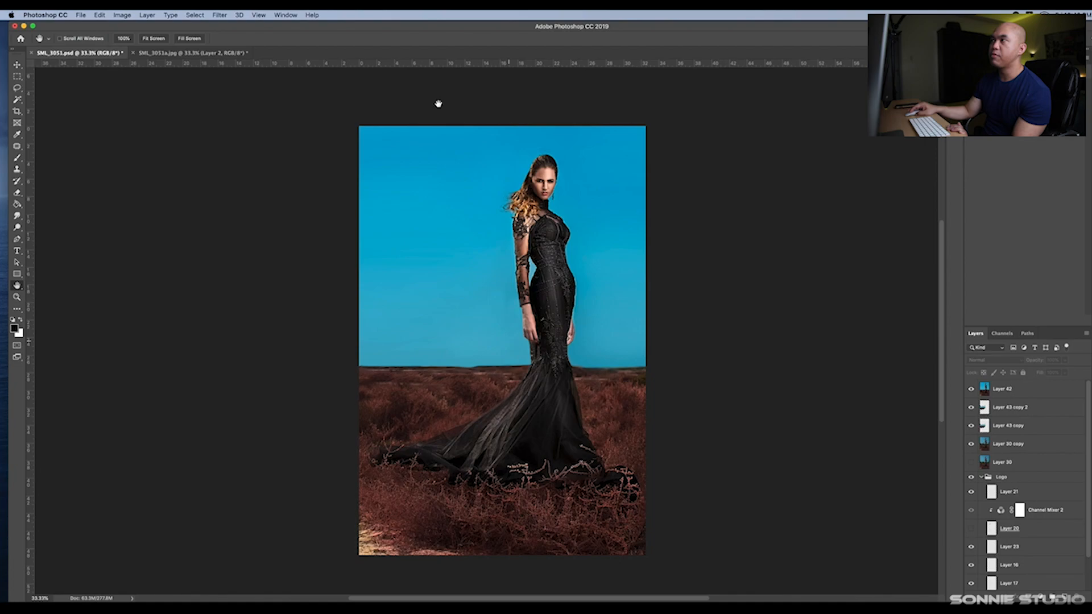
click(193, 52)
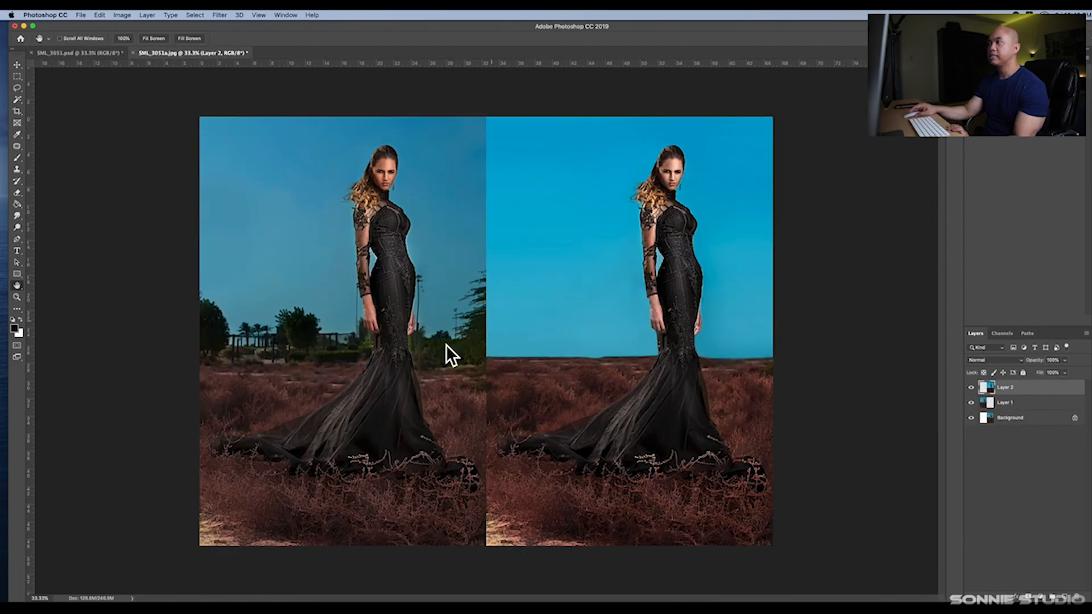